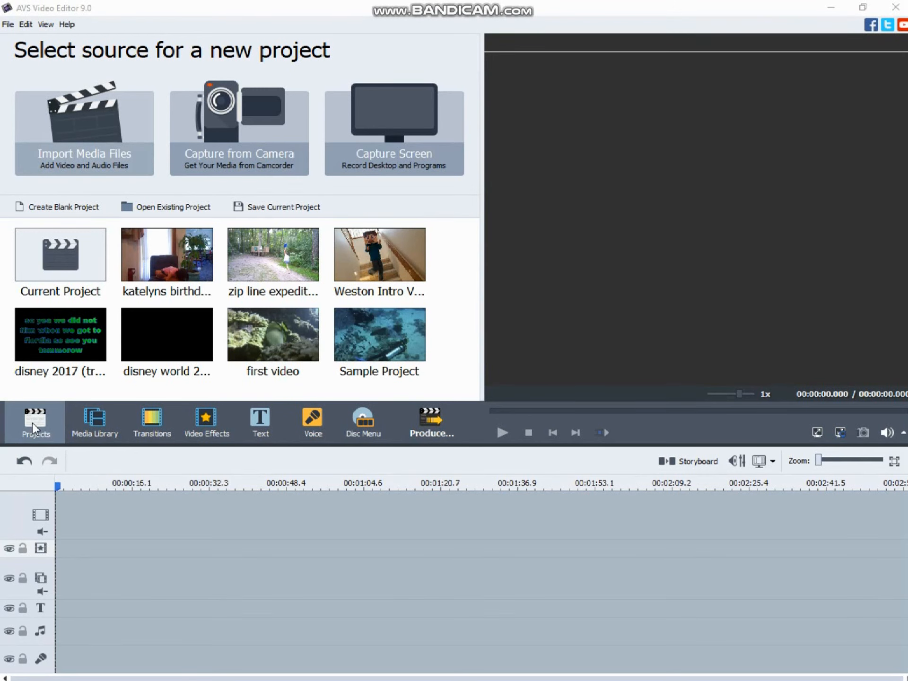
Look through the media library, transitions, video effects, text, voice and disc menu sections, then return to the current project's media
{"action": "left_click", "coordinate": [93, 421]}
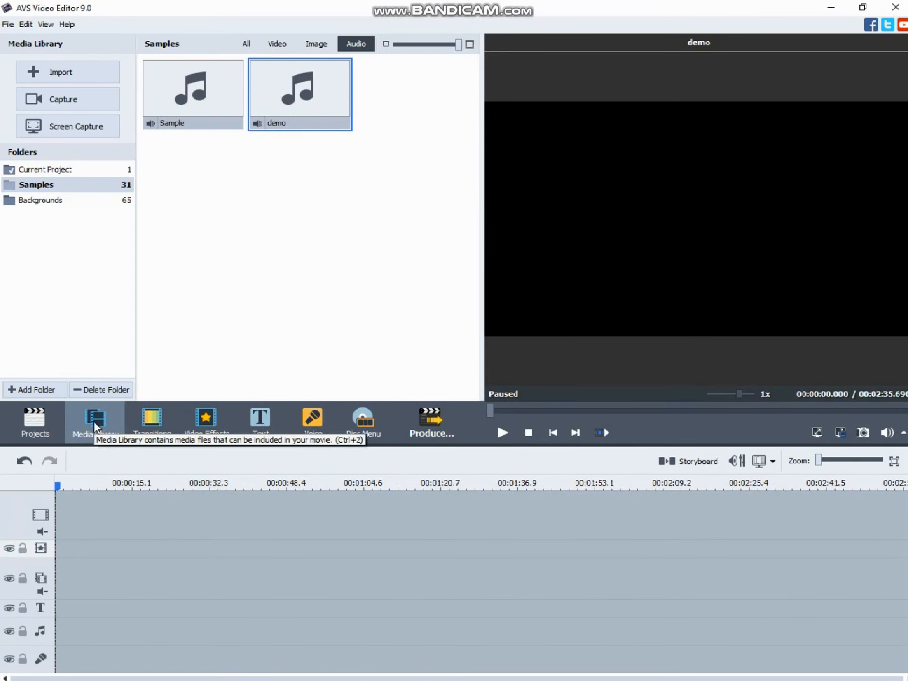
{"action": "left_click", "coordinate": [93, 170]}
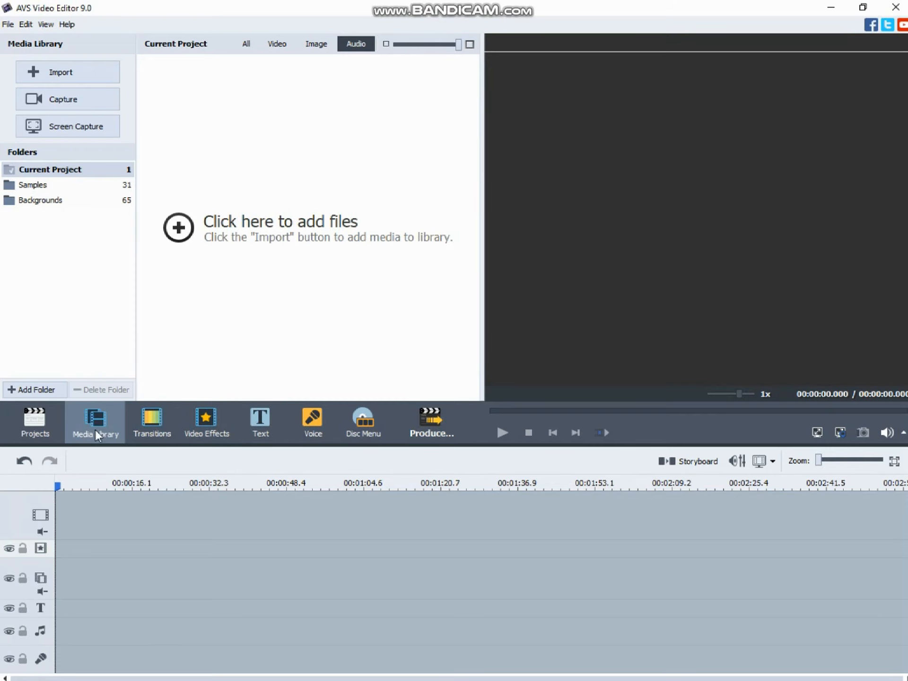
{"action": "left_click", "coordinate": [150, 432]}
{"action": "left_click", "coordinate": [211, 429]}
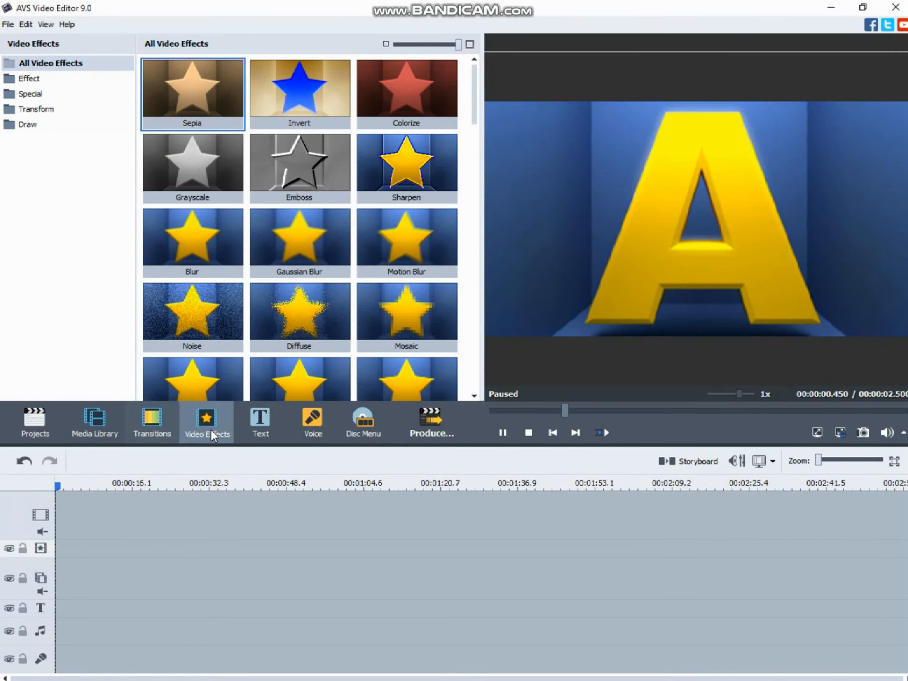
{"action": "left_click", "coordinate": [252, 426]}
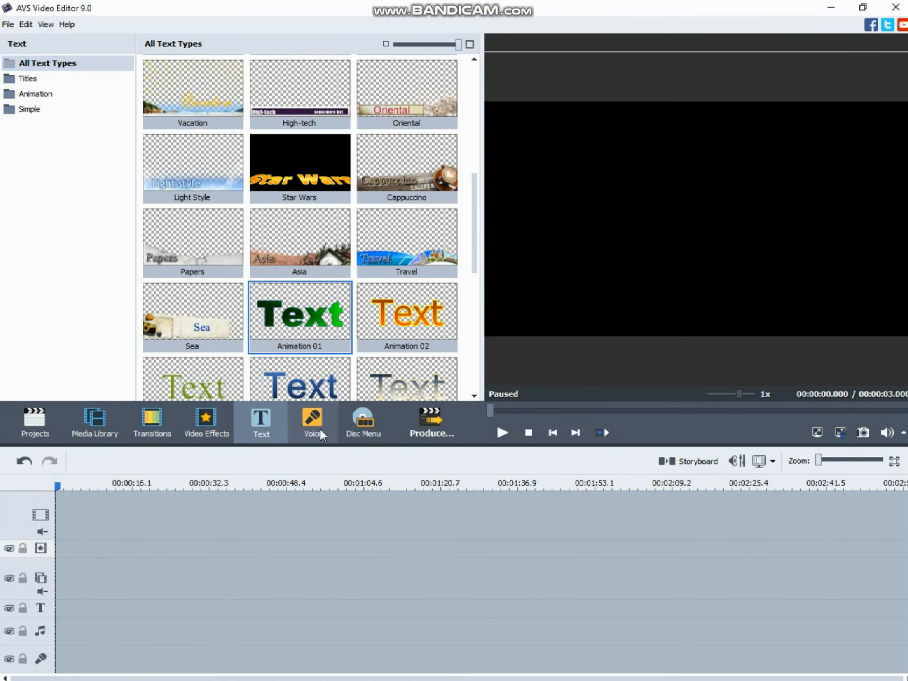
{"action": "left_click", "coordinate": [320, 428]}
{"action": "left_click", "coordinate": [379, 429]}
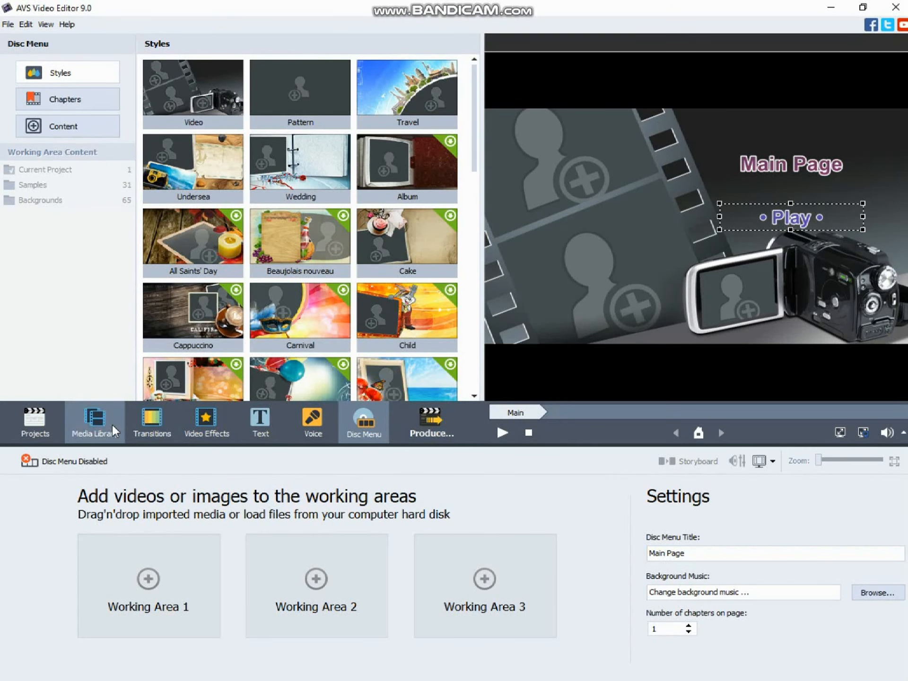
{"action": "left_click", "coordinate": [111, 423]}
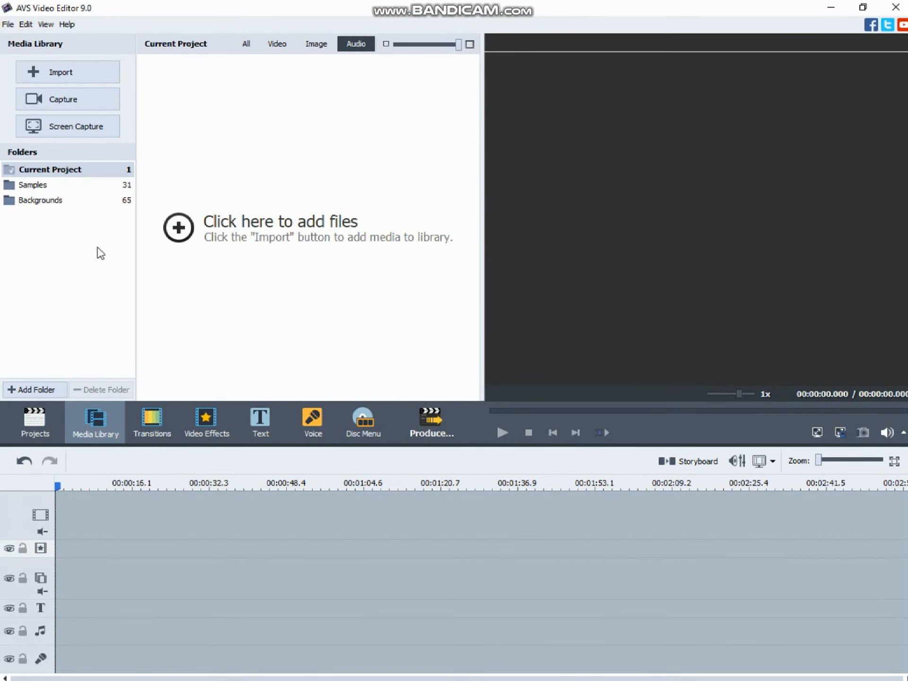
Add the Star Wars text preset at the start of the empty timeline
{"action": "left_click", "coordinate": [264, 421]}
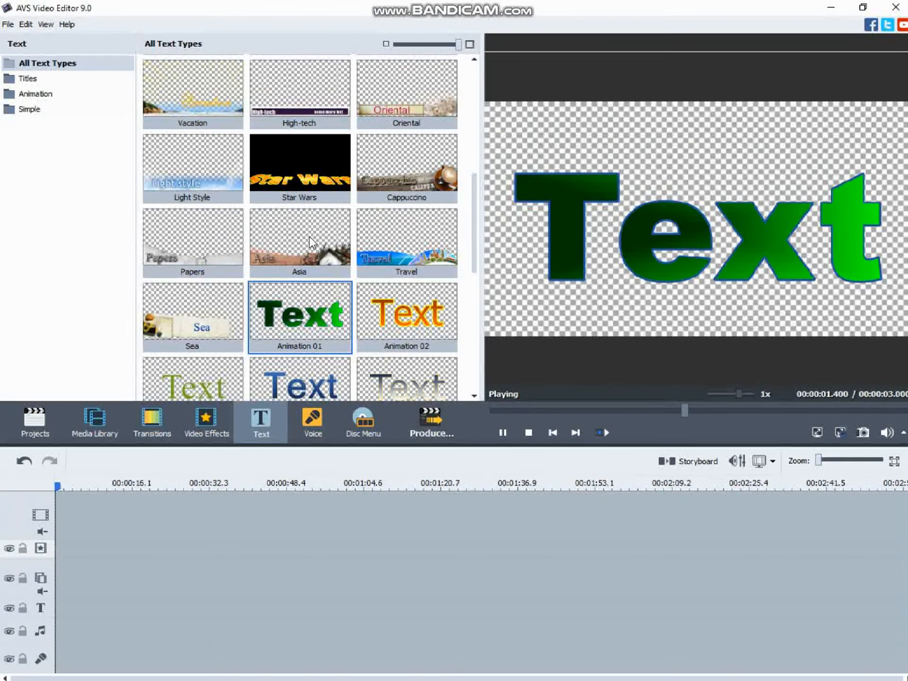
{"action": "scroll", "coordinate": [314, 259], "scroll_direction": "down", "scroll_amount": 3}
{"action": "scroll", "coordinate": [315, 273], "scroll_direction": "down", "scroll_amount": 5}
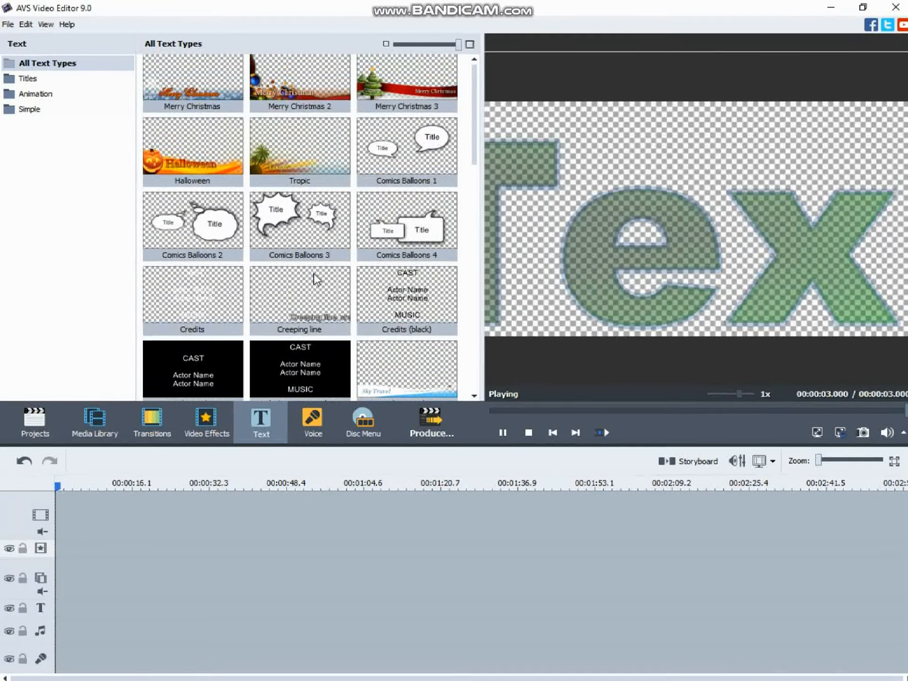
{"action": "scroll", "coordinate": [314, 274], "scroll_direction": "down", "scroll_amount": 3}
{"action": "scroll", "coordinate": [313, 276], "scroll_direction": "down", "scroll_amount": 5}
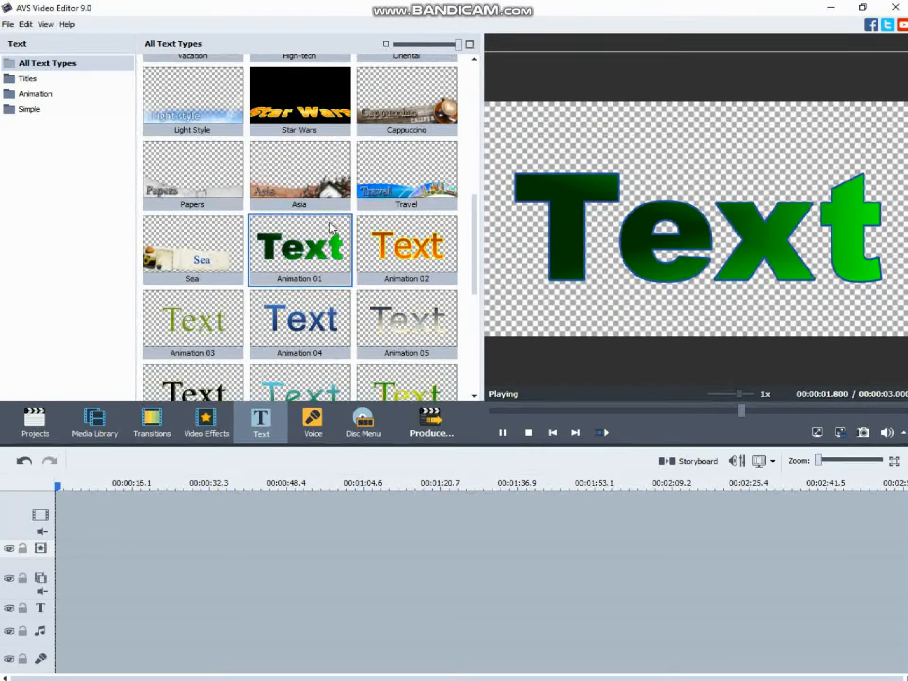
{"action": "left_click_drag", "start_coordinate": [309, 113], "coordinate": [86, 513]}
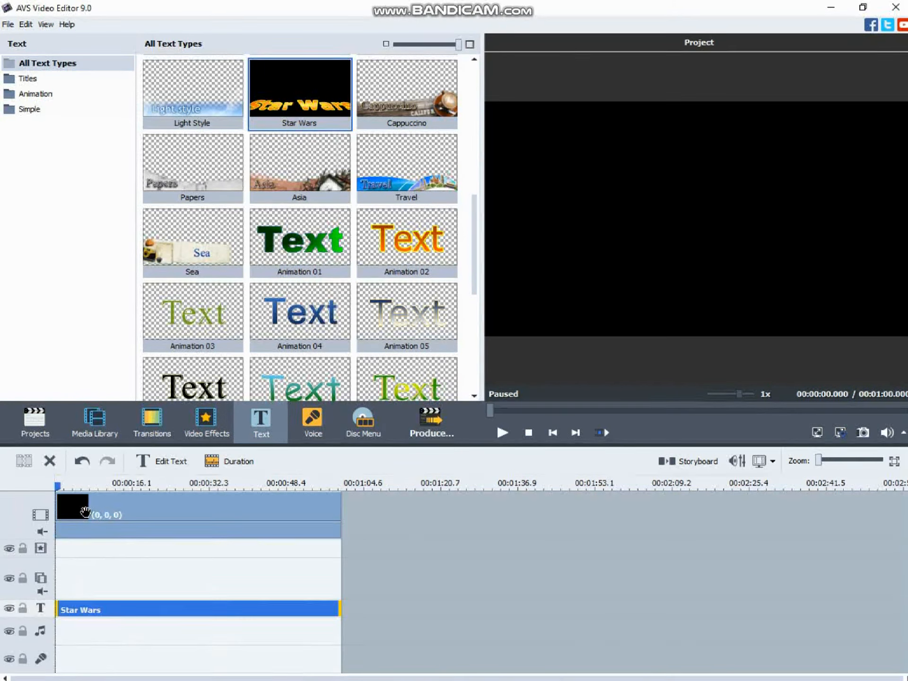
Shorten the black background clip under the Star Wars title to about 5.2 seconds, using playback to judge the length
{"action": "left_click", "coordinate": [327, 516]}
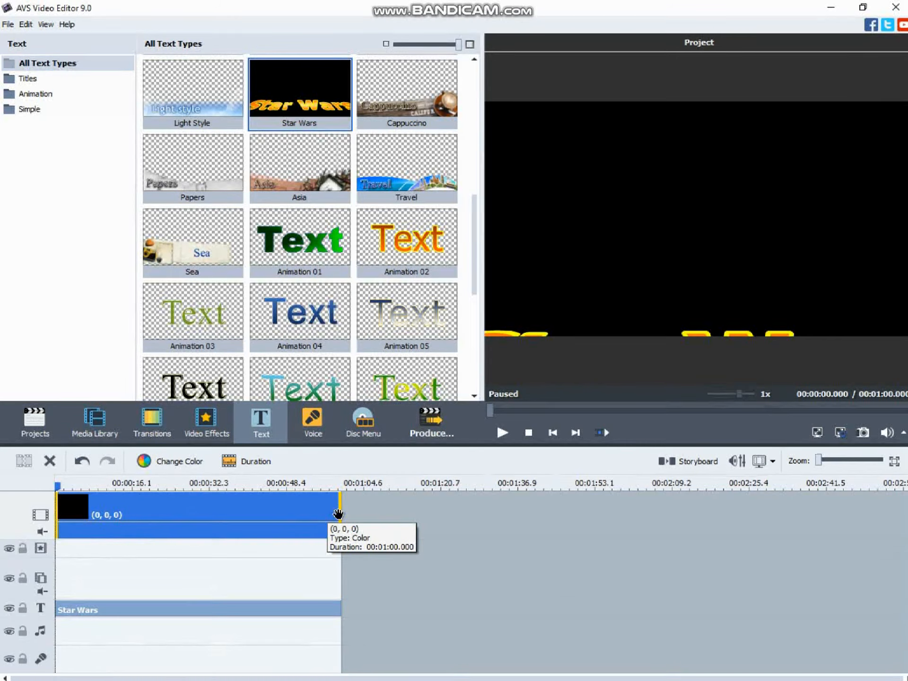
{"action": "left_click_drag", "start_coordinate": [339, 515], "coordinate": [148, 552]}
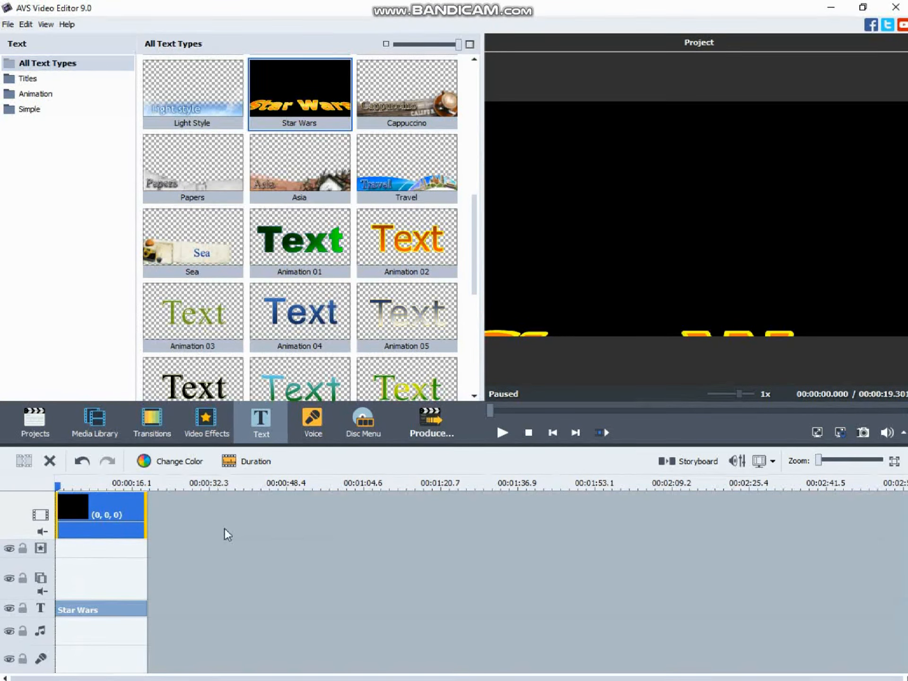
{"action": "left_click", "coordinate": [502, 433]}
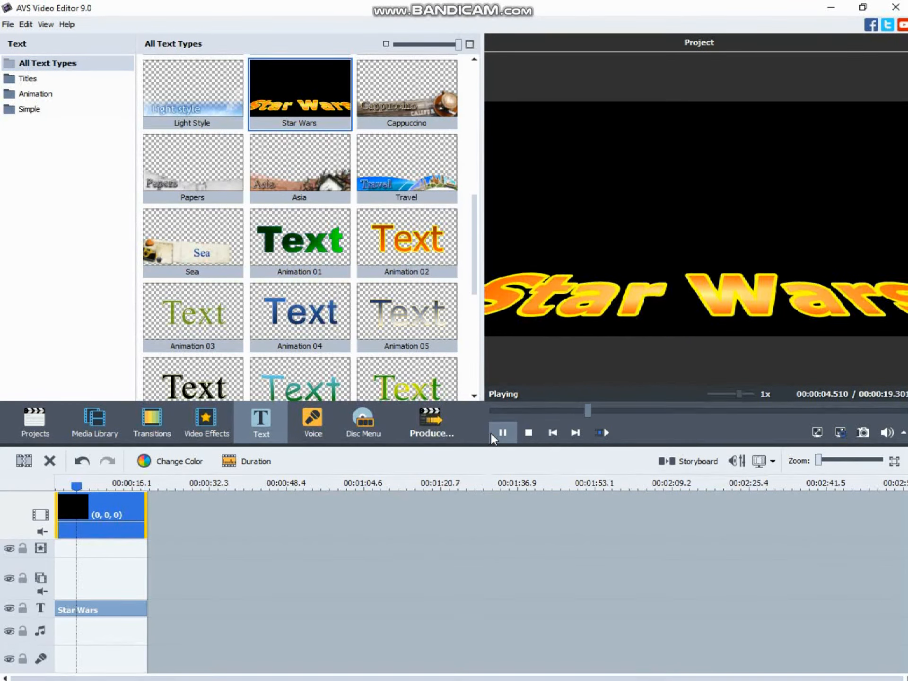
{"action": "left_click", "coordinate": [493, 435]}
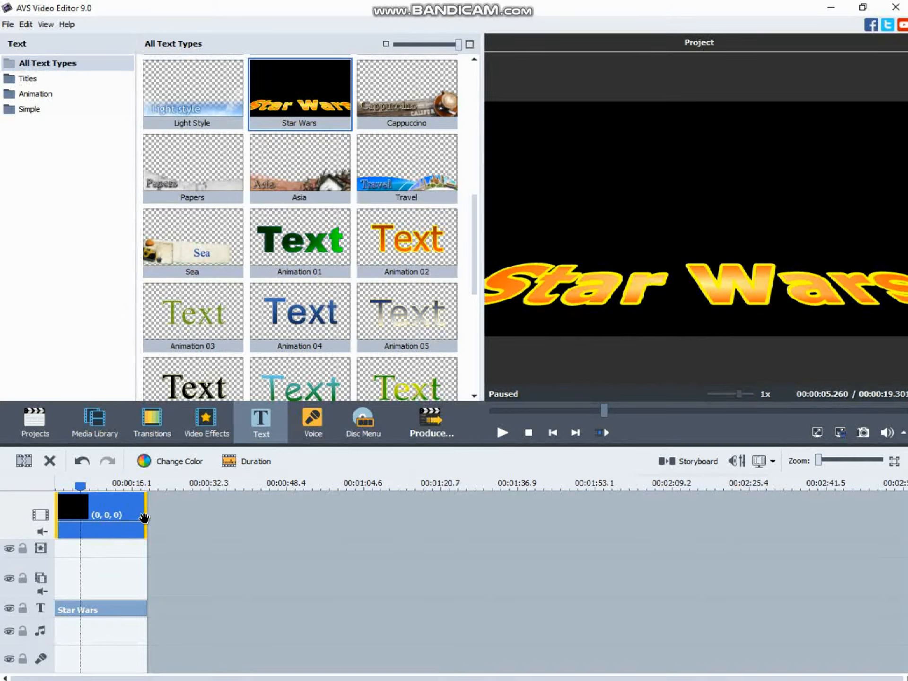
{"action": "left_click_drag", "start_coordinate": [146, 519], "coordinate": [80, 519]}
{"action": "left_click", "coordinate": [503, 432]}
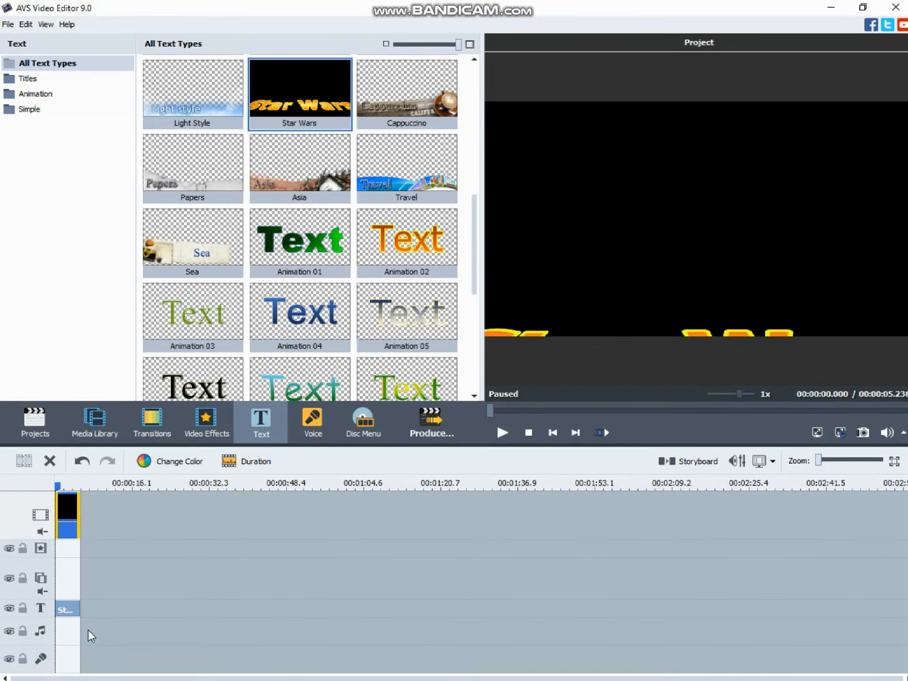
Open the Star Wars title for editing and replace its wording with "Movie"
{"action": "left_click", "coordinate": [64, 612]}
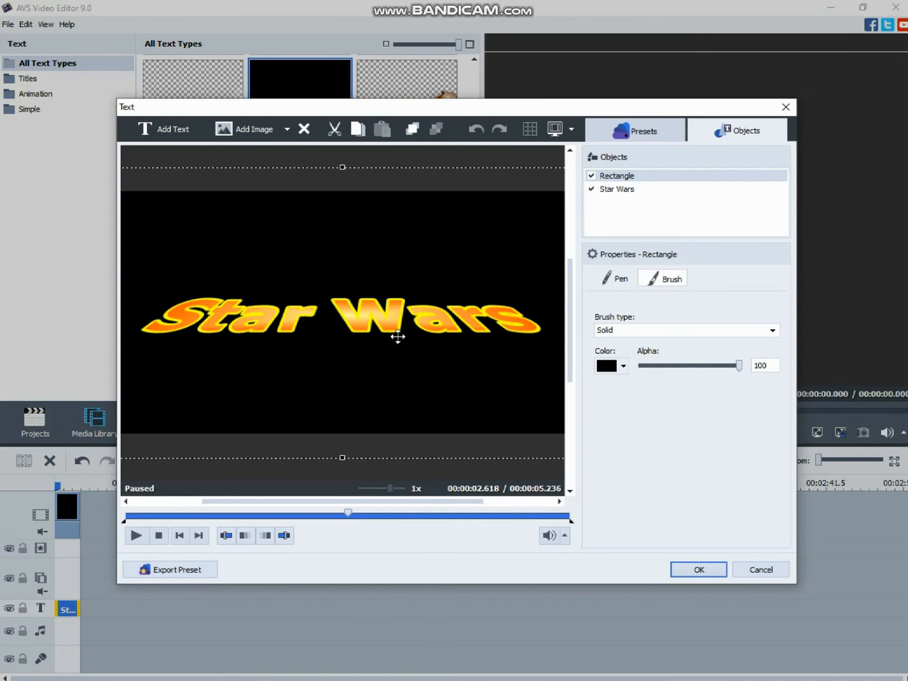
{"action": "double_click", "coordinate": [405, 319]}
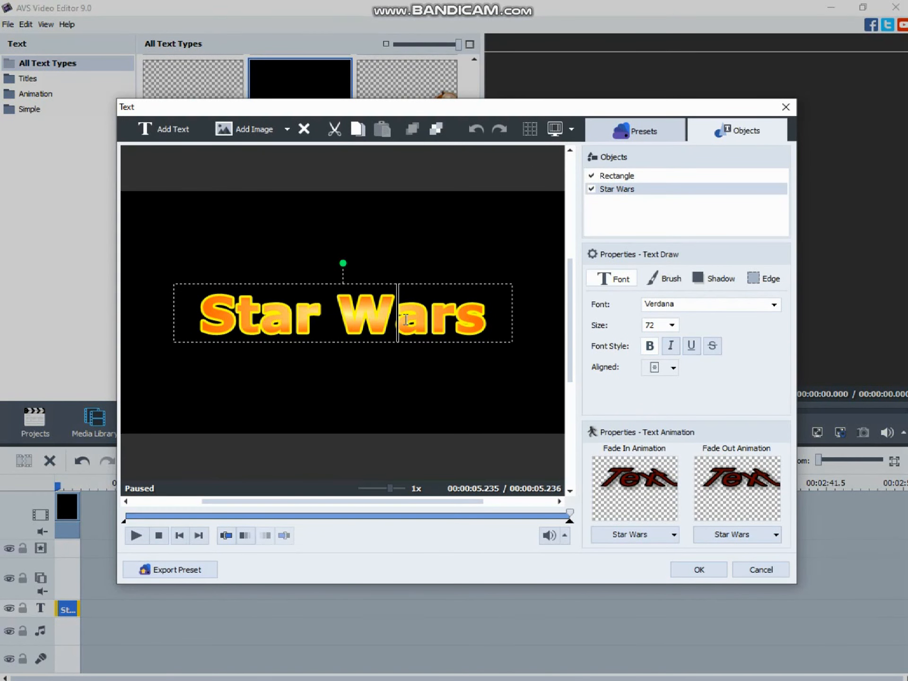
{"action": "key", "text": "Right"}
{"action": "key", "text": "Right"}
{"action": "key", "text": "Right"}
{"action": "key", "text": "BackSpace"}
{"action": "key", "text": "BackSpace"}
{"action": "key", "text": "BackSpace"}
{"action": "key", "text": "BackSpace"}
{"action": "key", "text": "BackSpace"}
{"action": "key", "text": "BackSpace"}
{"action": "key", "text": "BackSpace"}
{"action": "key", "text": "BackSpace"}
{"action": "key", "text": "BackSpace"}
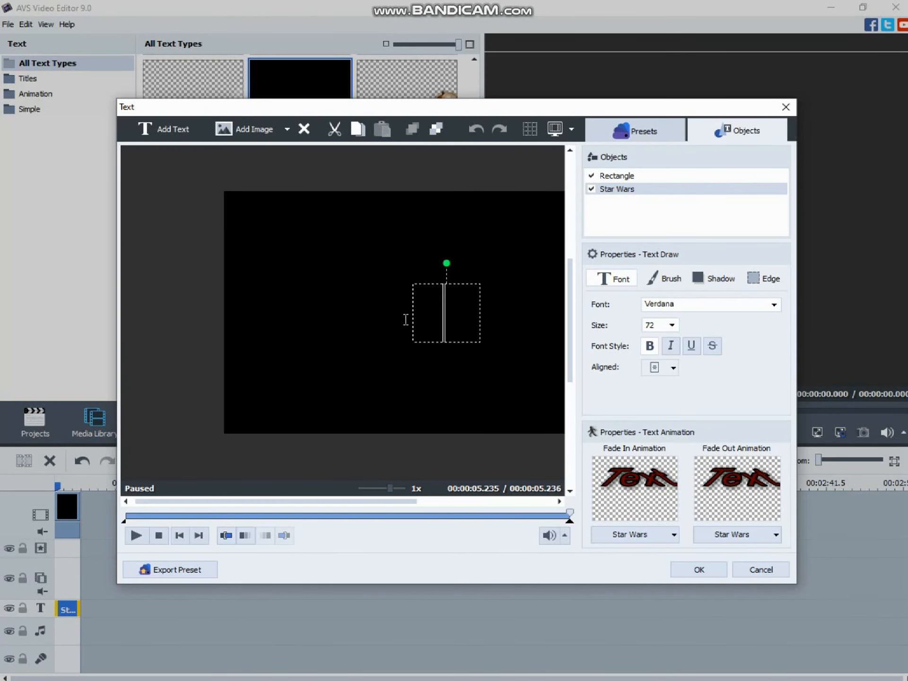
{"action": "left_click_drag", "start_coordinate": [274, 506], "coordinate": [333, 508]}
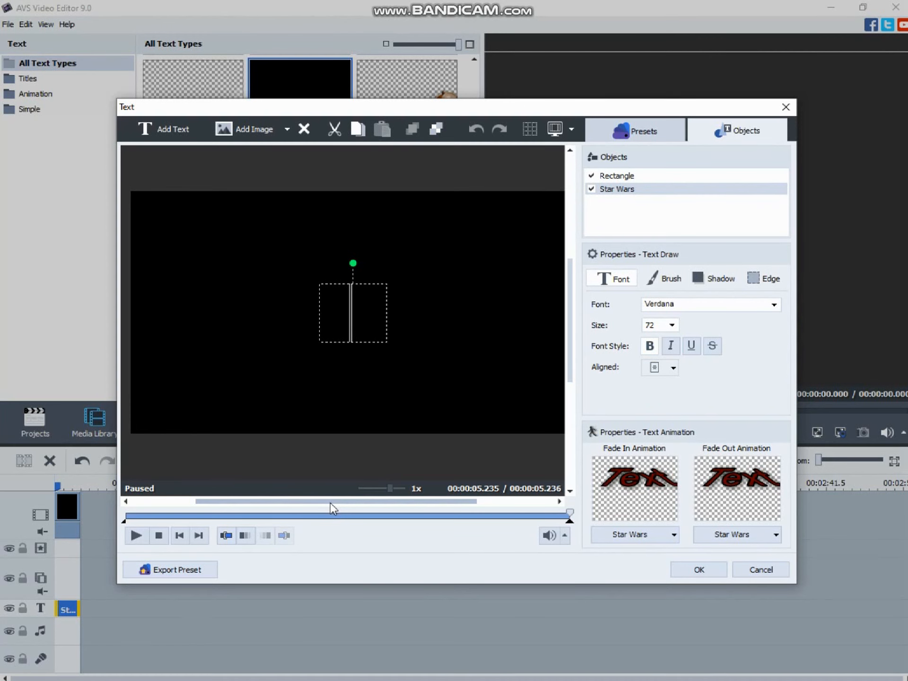
{"action": "type", "text": "Movie"}
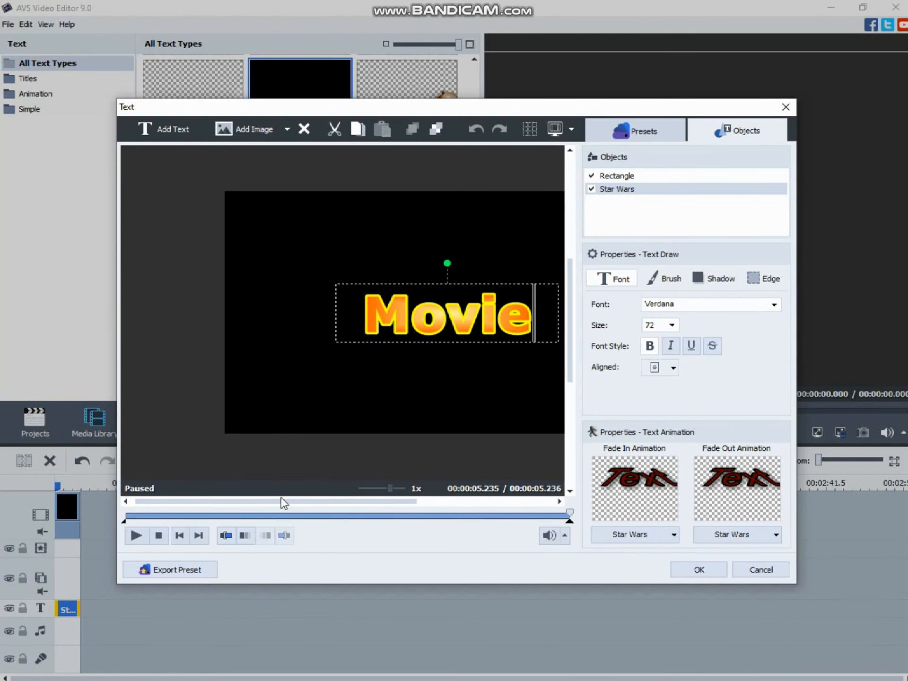
Add a second line "By ___" to the title, apply the change and preview it
{"action": "left_click_drag", "start_coordinate": [284, 501], "coordinate": [353, 502]}
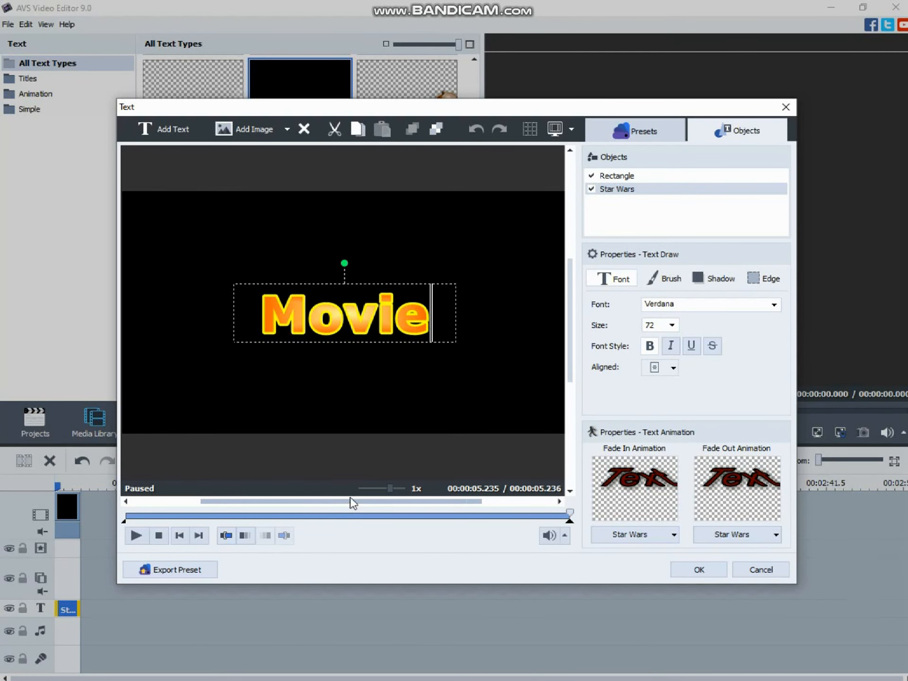
{"action": "key", "text": "Return"}
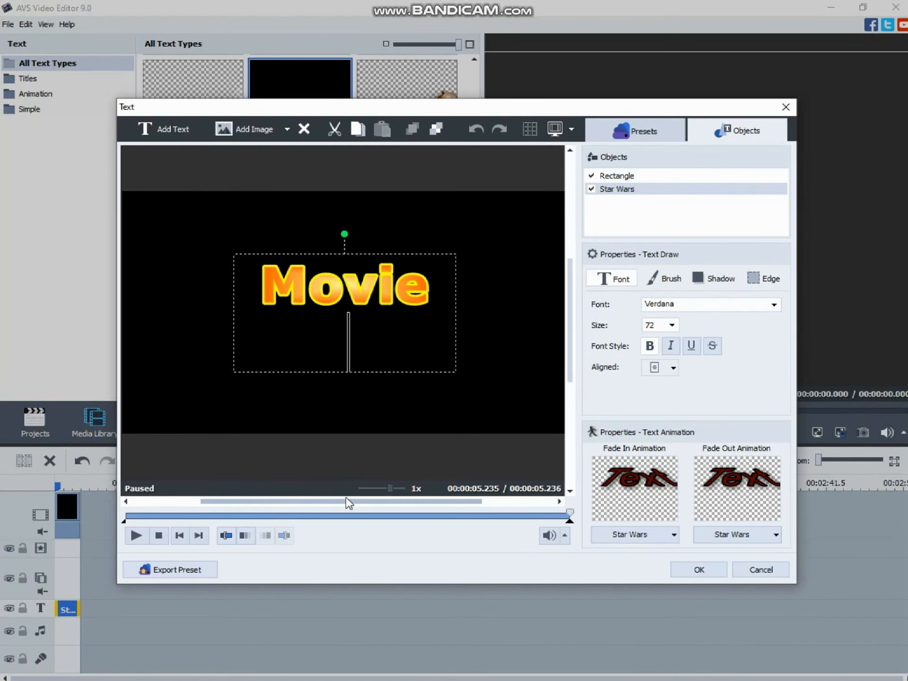
{"action": "type", "text": "By"}
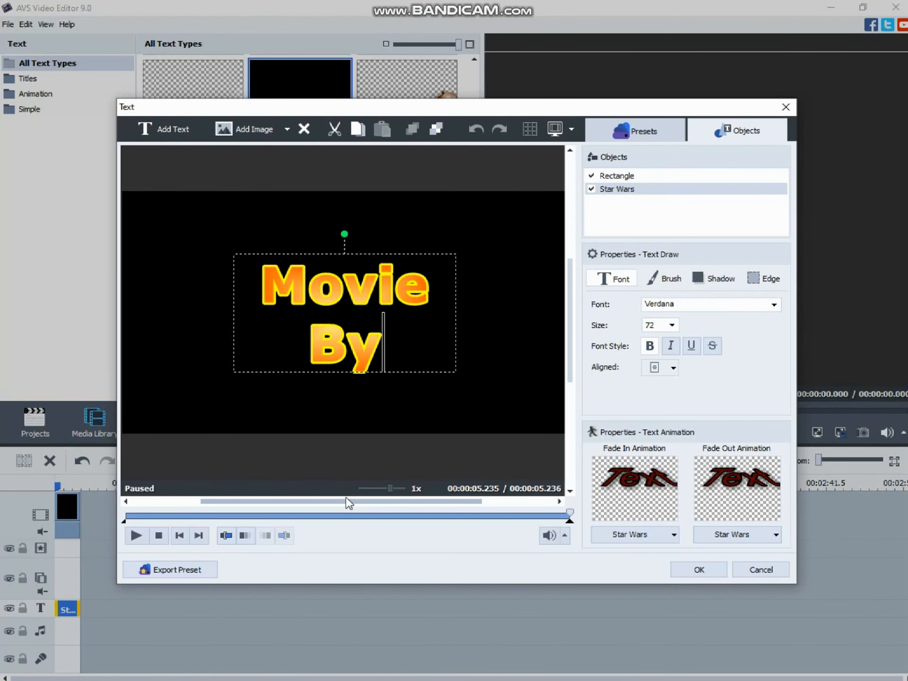
{"action": "type", "text": " ___"}
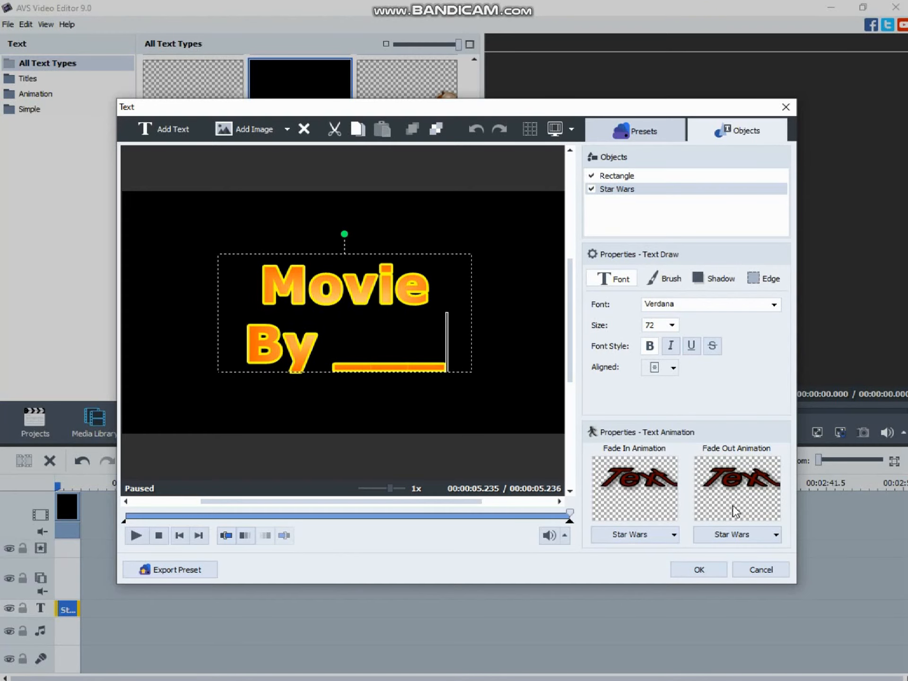
{"action": "left_click", "coordinate": [698, 570]}
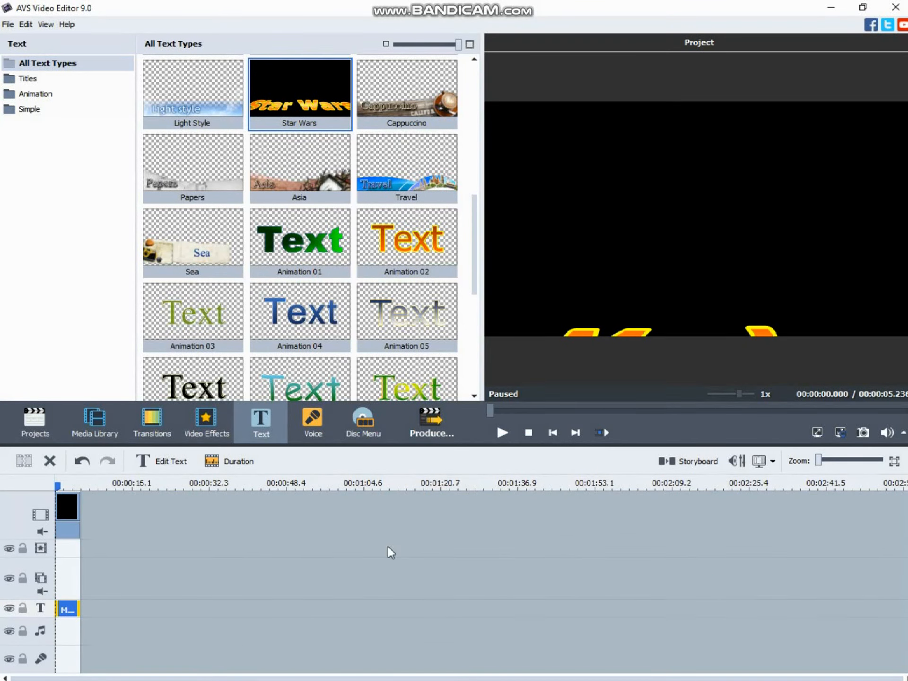
{"action": "left_click", "coordinate": [490, 437]}
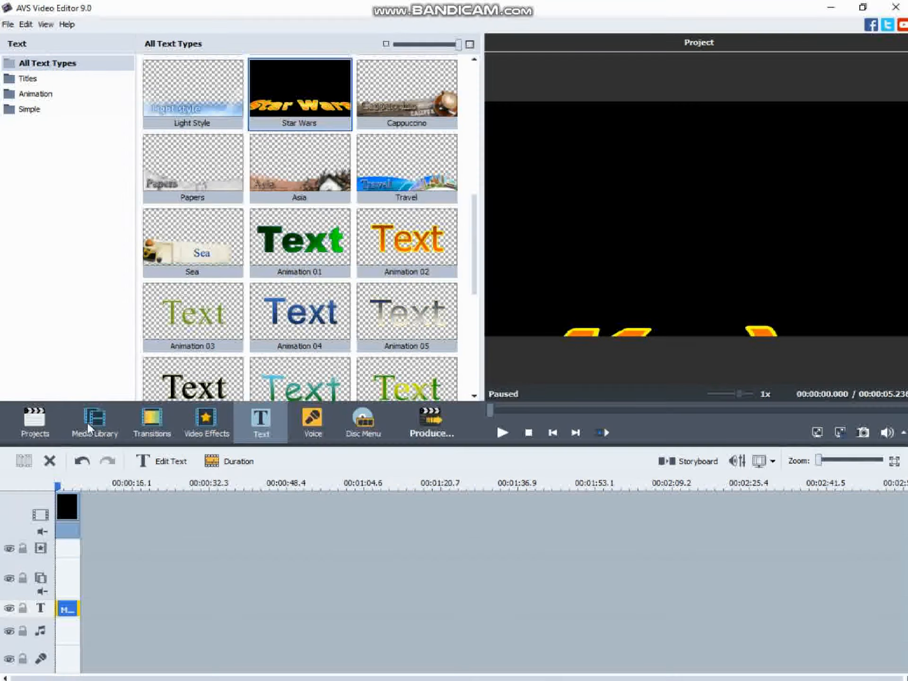
Listen to the Sample and demo audio files in the media library's Samples folder
{"action": "left_click", "coordinate": [102, 435]}
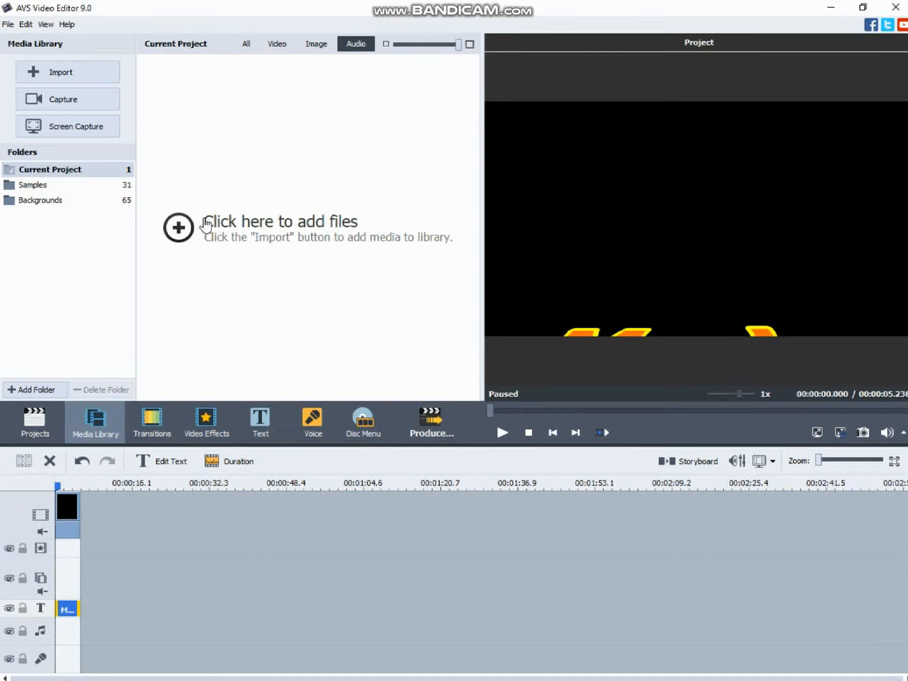
{"action": "left_click", "coordinate": [130, 186]}
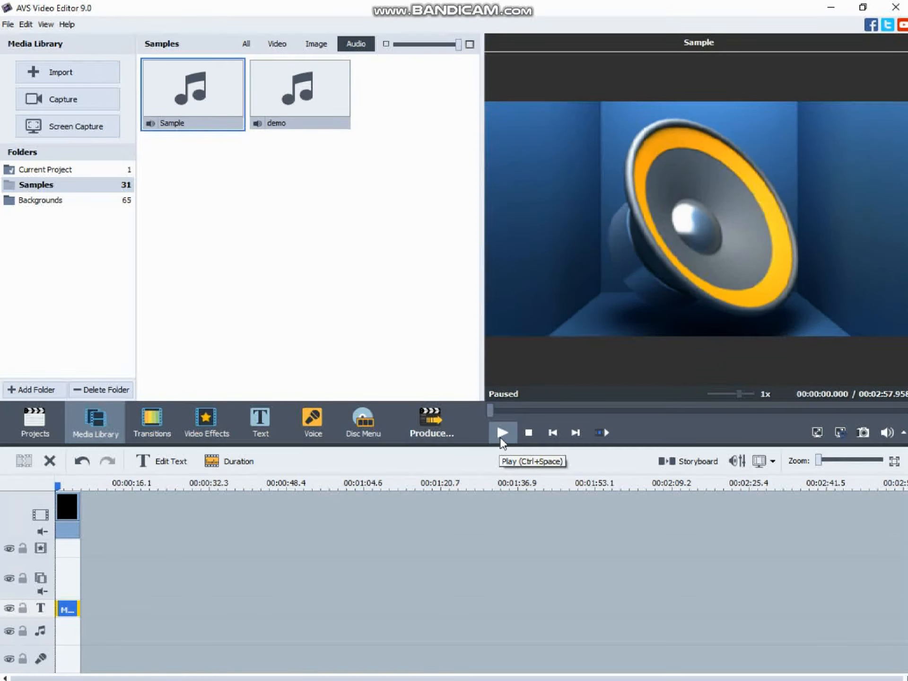
{"action": "left_click", "coordinate": [500, 432]}
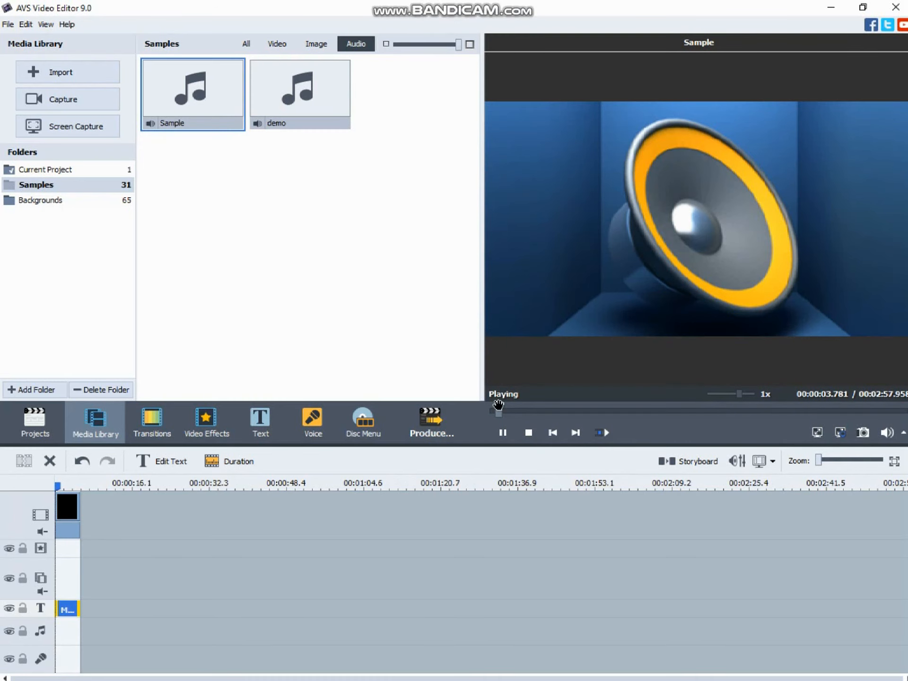
{"action": "left_click", "coordinate": [508, 437]}
{"action": "left_click", "coordinate": [324, 126]}
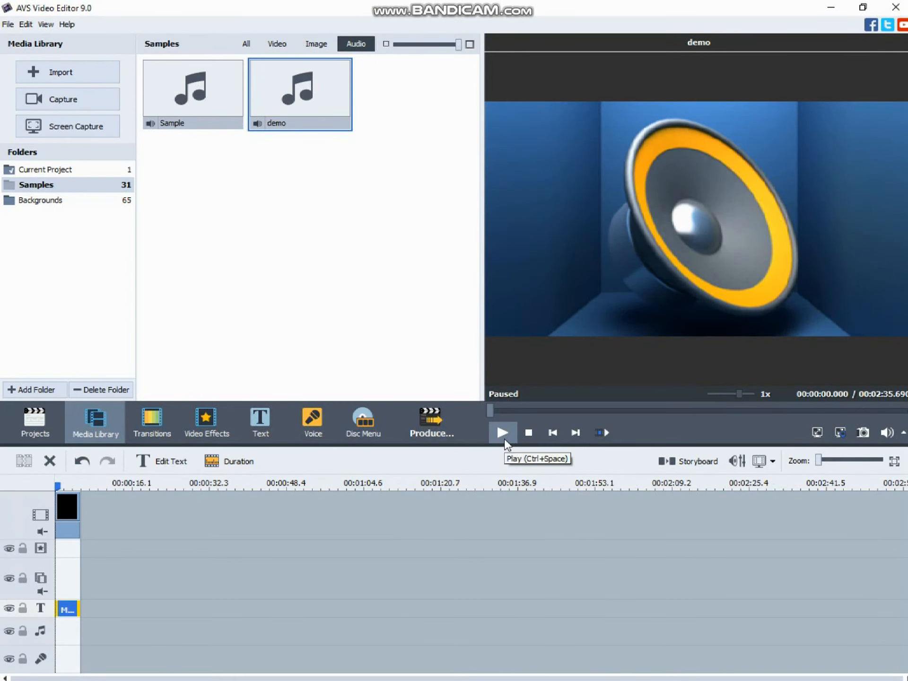
{"action": "left_click", "coordinate": [504, 438]}
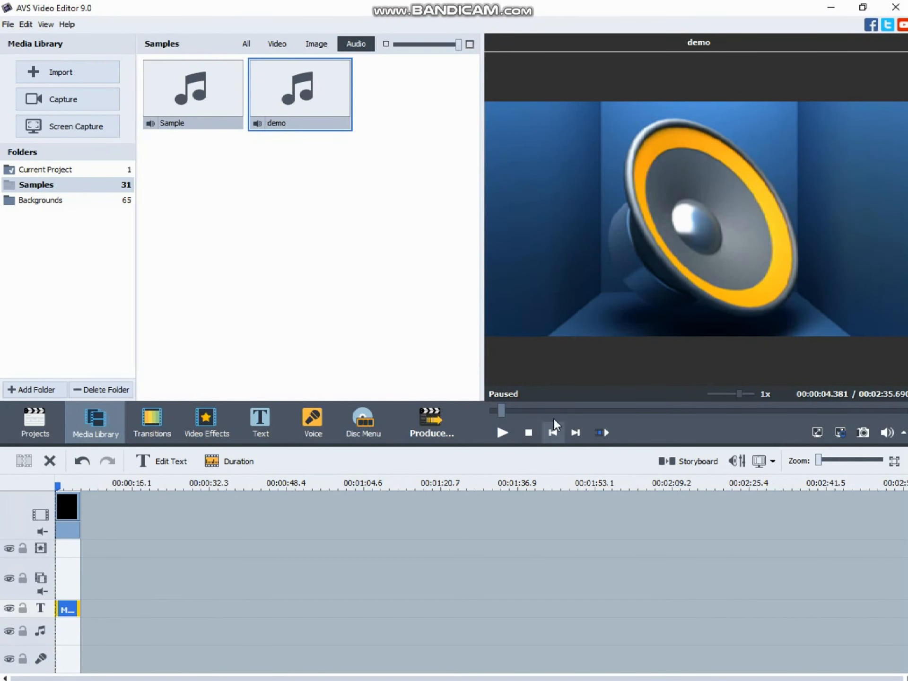
Place the demo audio at the start of the music track and trim it to about 21 seconds
{"action": "left_click_drag", "start_coordinate": [302, 98], "coordinate": [62, 639]}
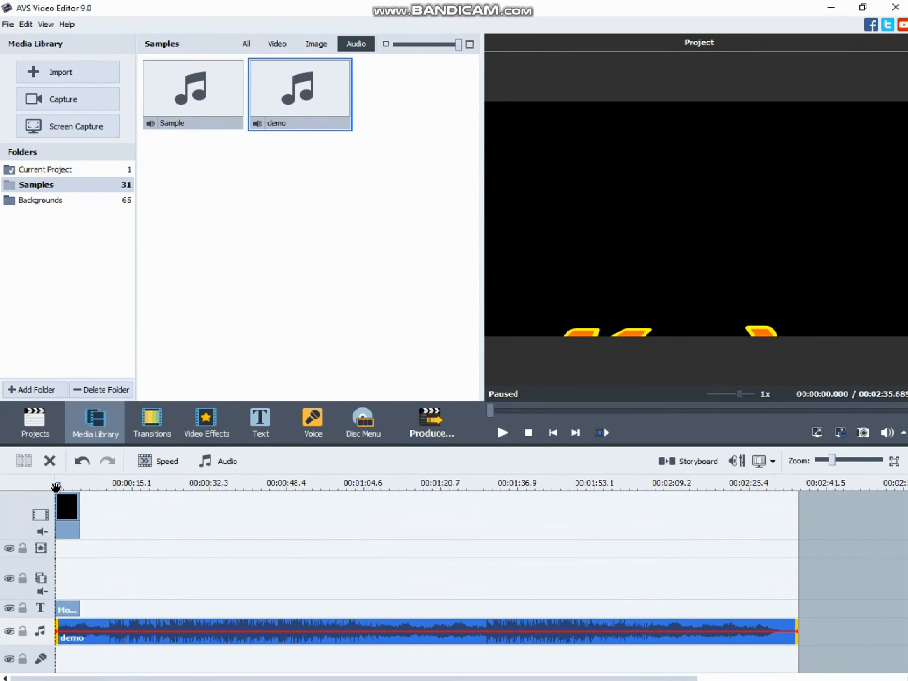
{"action": "left_click_drag", "start_coordinate": [57, 488], "coordinate": [37, 483]}
{"action": "left_click", "coordinate": [662, 639]}
{"action": "left_click_drag", "start_coordinate": [567, 646], "coordinate": [155, 639]}
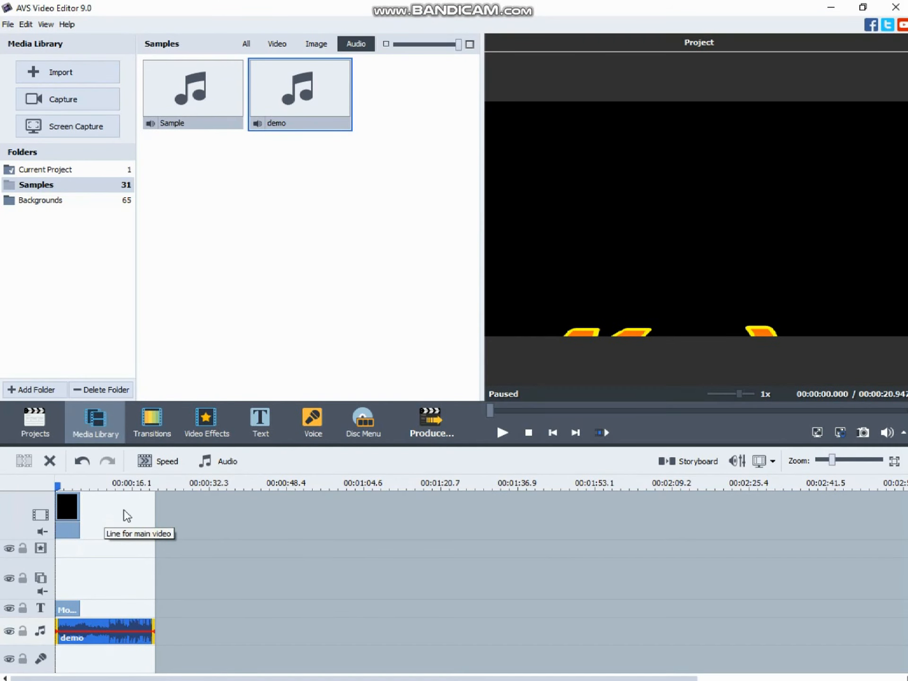
Lock the music track and show the media files of the current project
{"action": "left_click", "coordinate": [24, 631]}
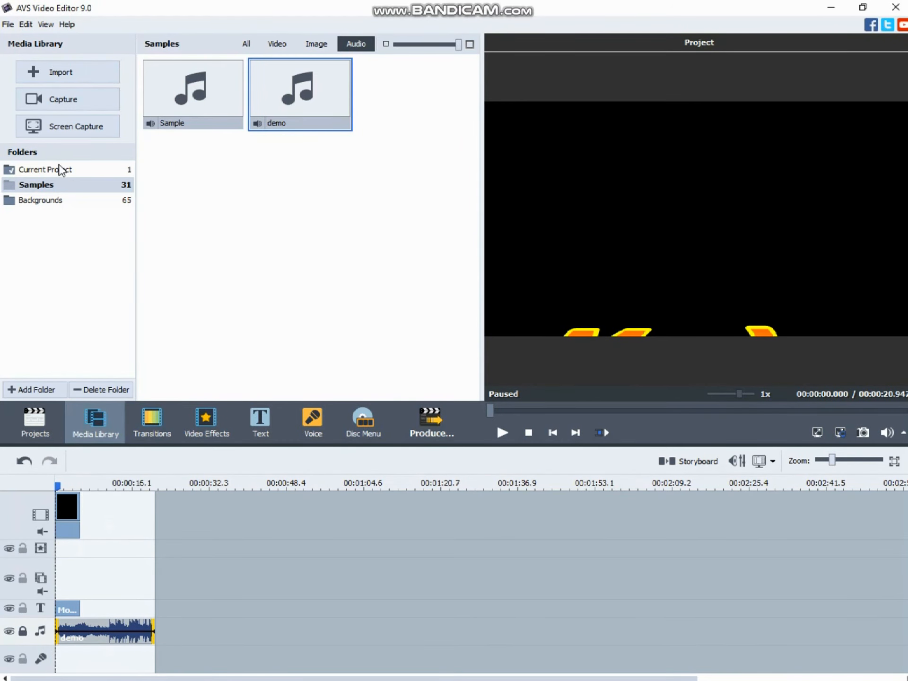
{"action": "left_click", "coordinate": [64, 175]}
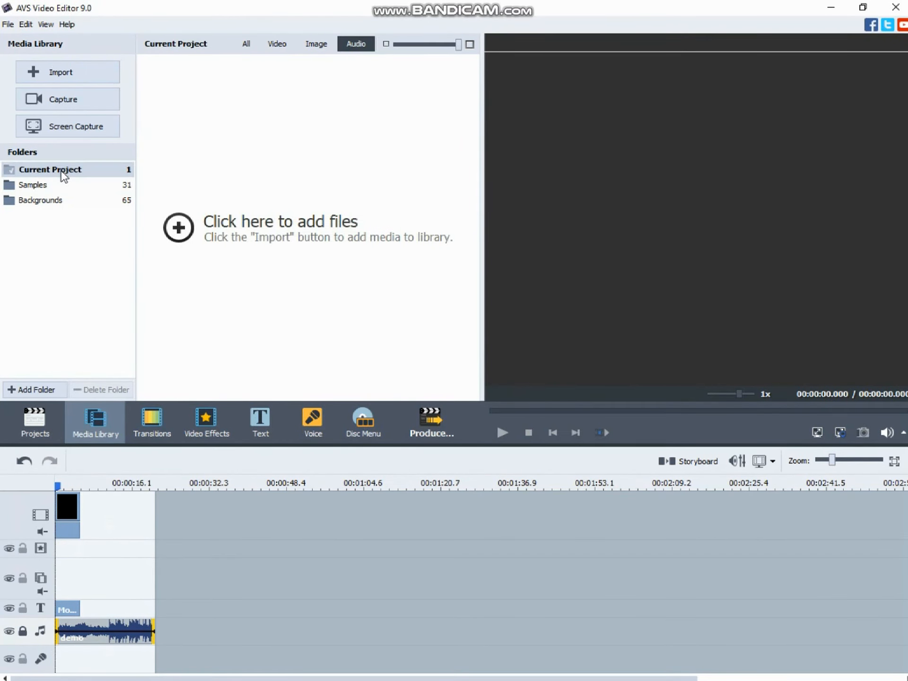
{"action": "left_click", "coordinate": [181, 235]}
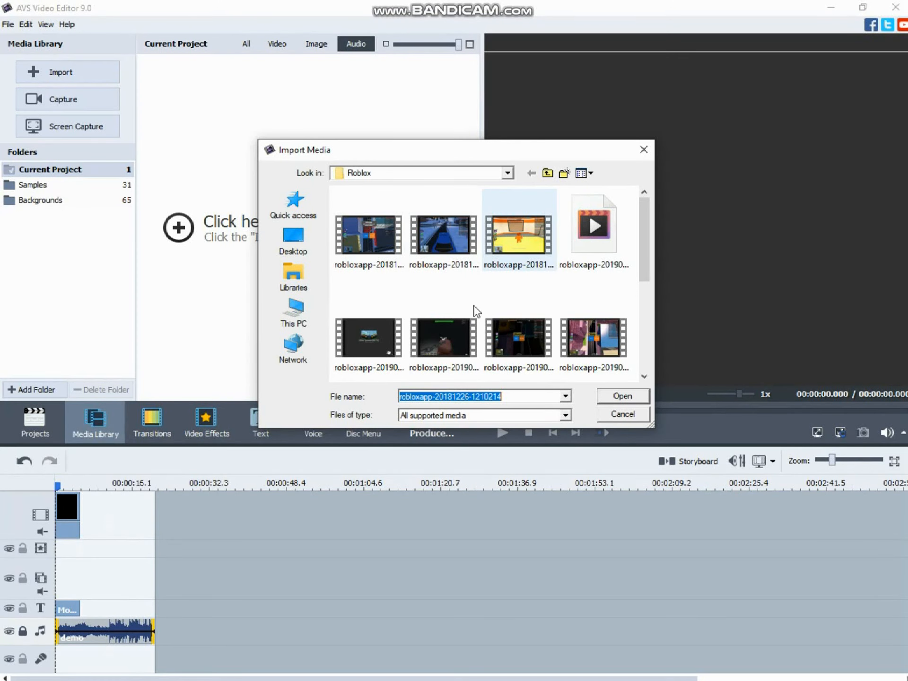
{"action": "left_click", "coordinate": [437, 268]}
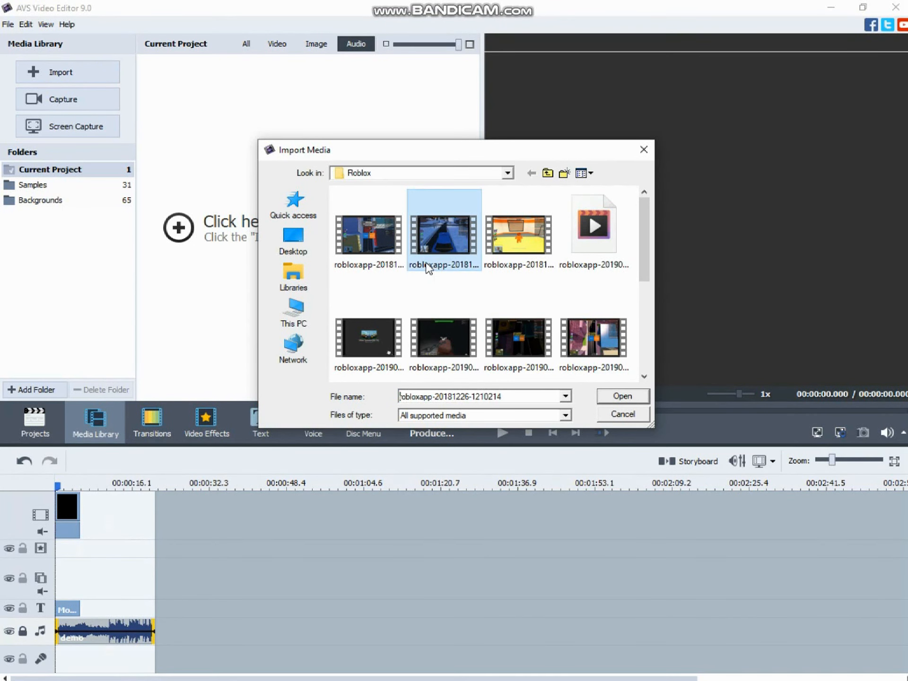
{"action": "left_click", "coordinate": [626, 399]}
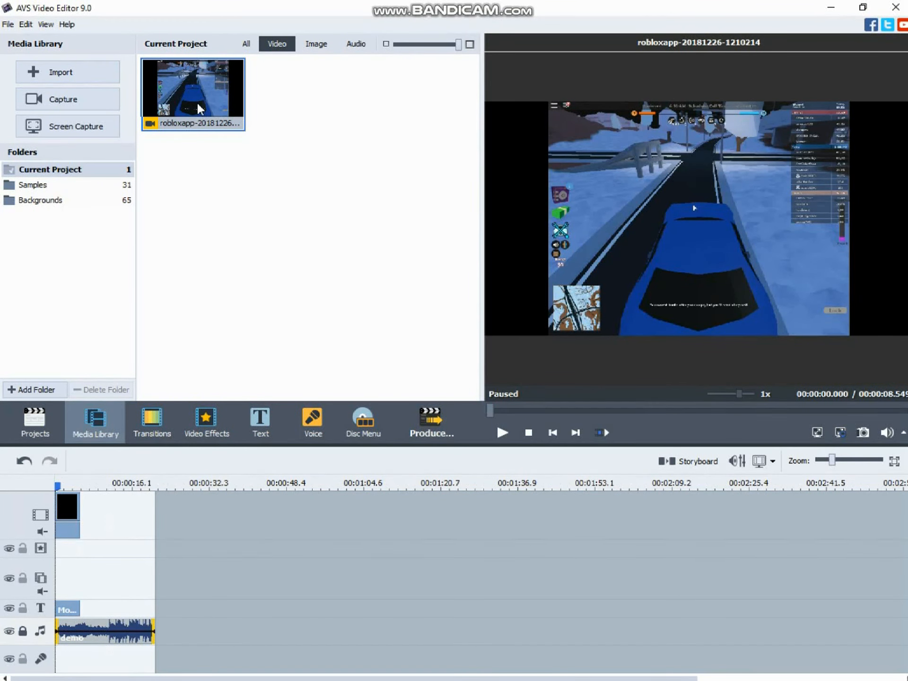
{"action": "left_click_drag", "start_coordinate": [179, 127], "coordinate": [118, 525]}
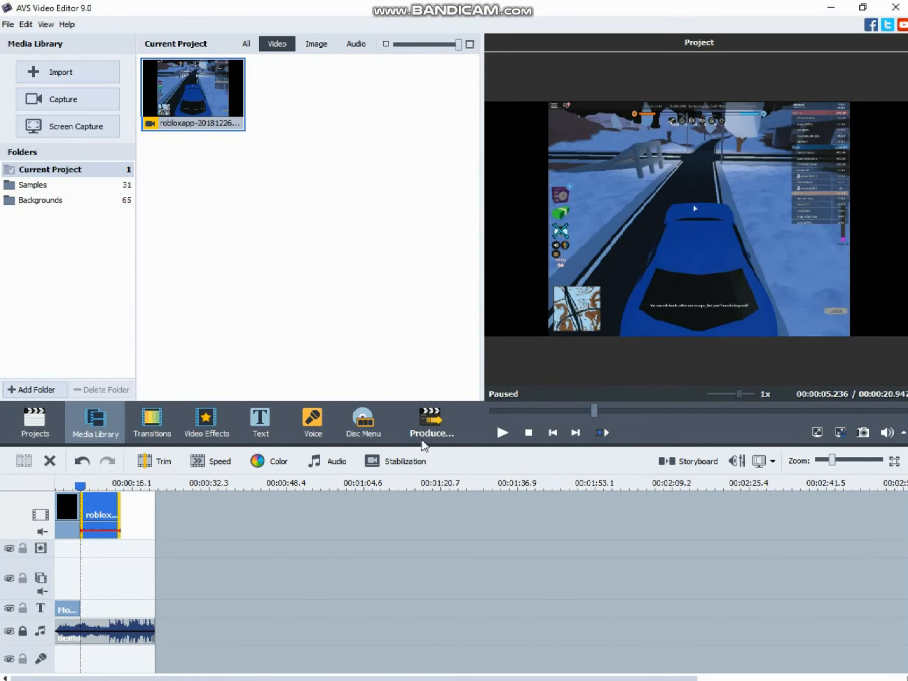
{"action": "left_click", "coordinate": [497, 438]}
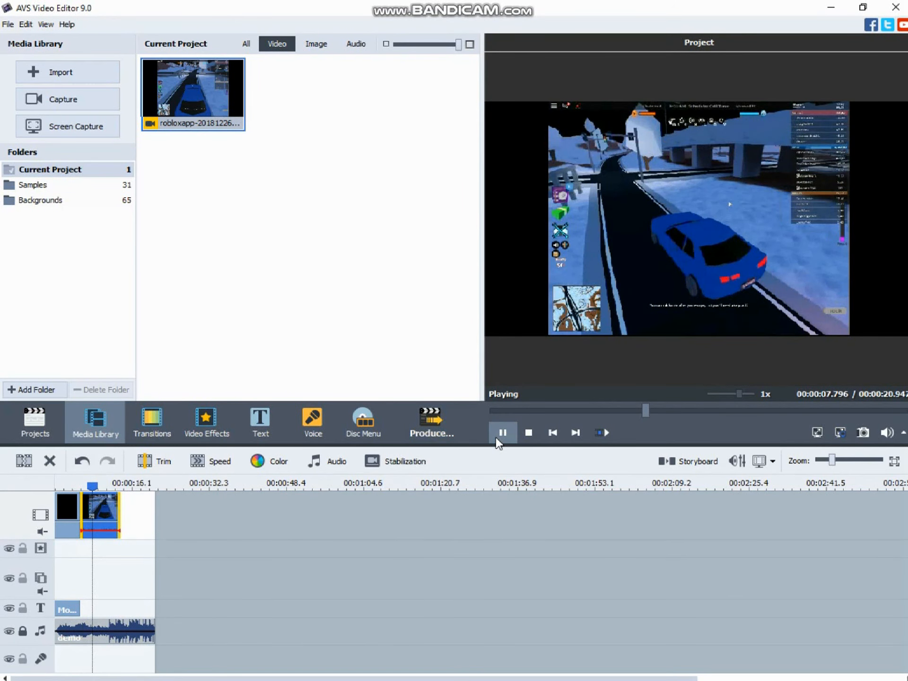
{"action": "left_click", "coordinate": [497, 438]}
Apply the Amplify audio effect to the Roblox clip with a gain of -2
{"action": "right_click", "coordinate": [107, 512]}
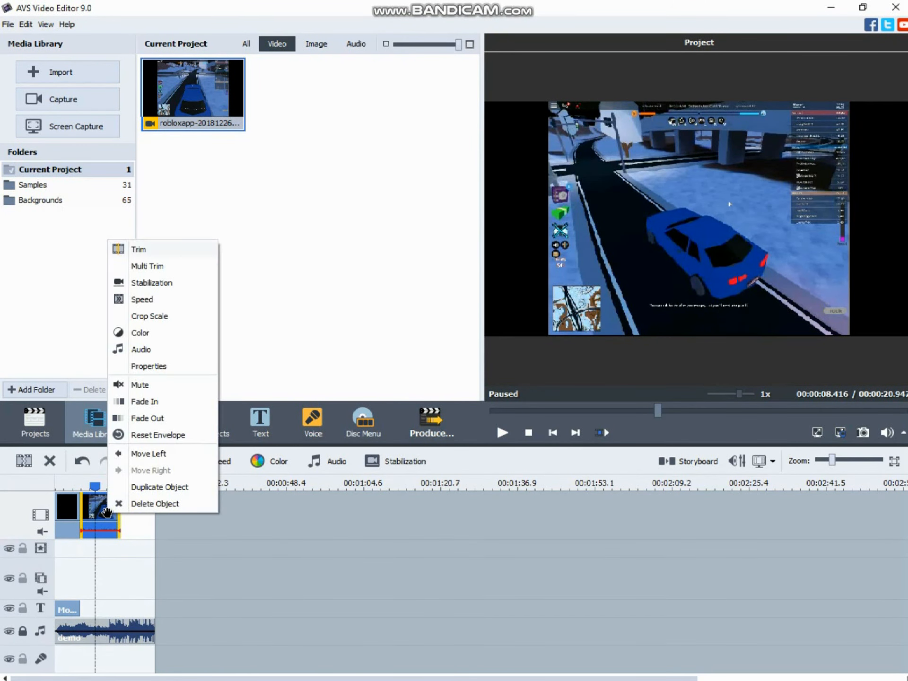
{"action": "left_click", "coordinate": [142, 350]}
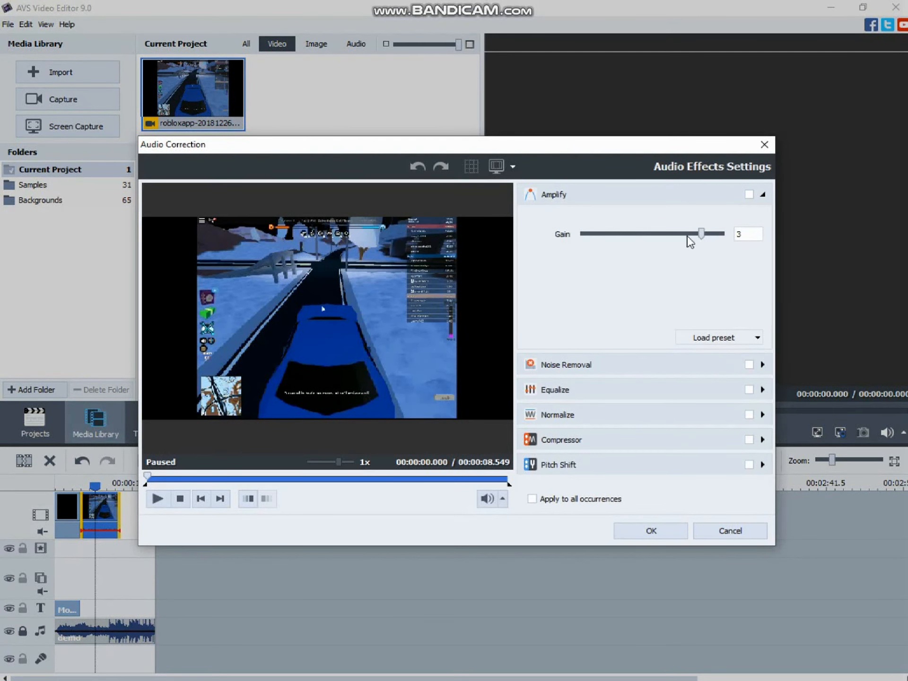
{"action": "left_click_drag", "start_coordinate": [703, 231], "coordinate": [690, 237]}
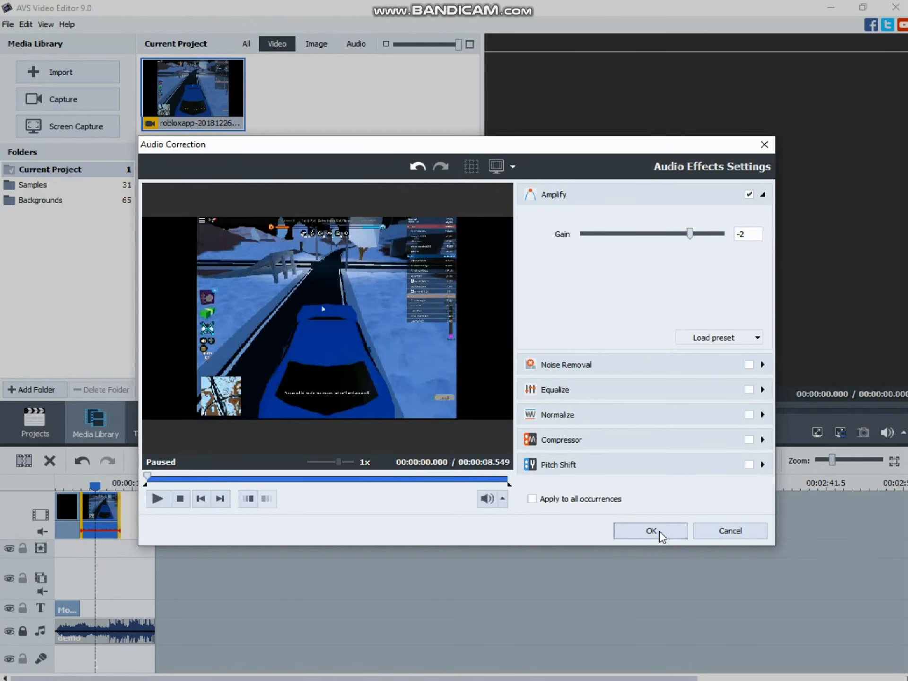
{"action": "left_click", "coordinate": [652, 530]}
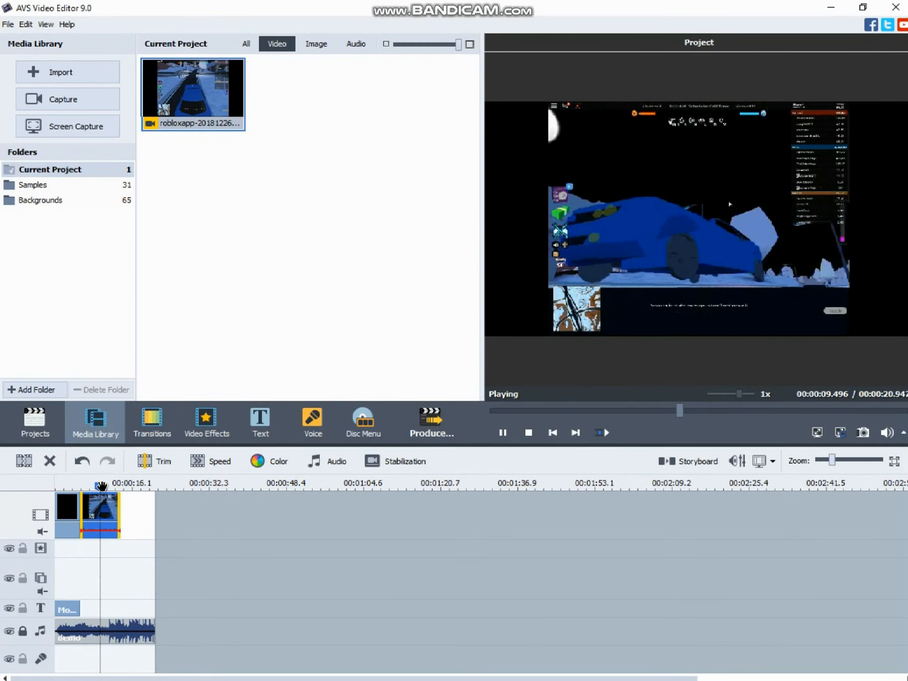
Play back the end of the opening title and the Roblox clip to check the audio balance
{"action": "left_click_drag", "start_coordinate": [102, 486], "coordinate": [82, 488]}
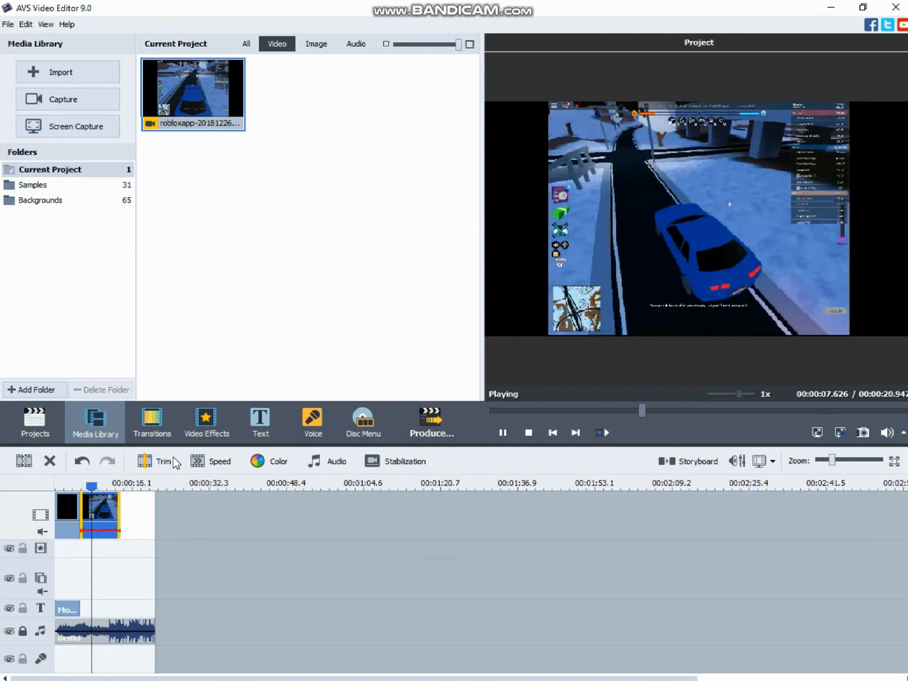
{"action": "left_click", "coordinate": [502, 432]}
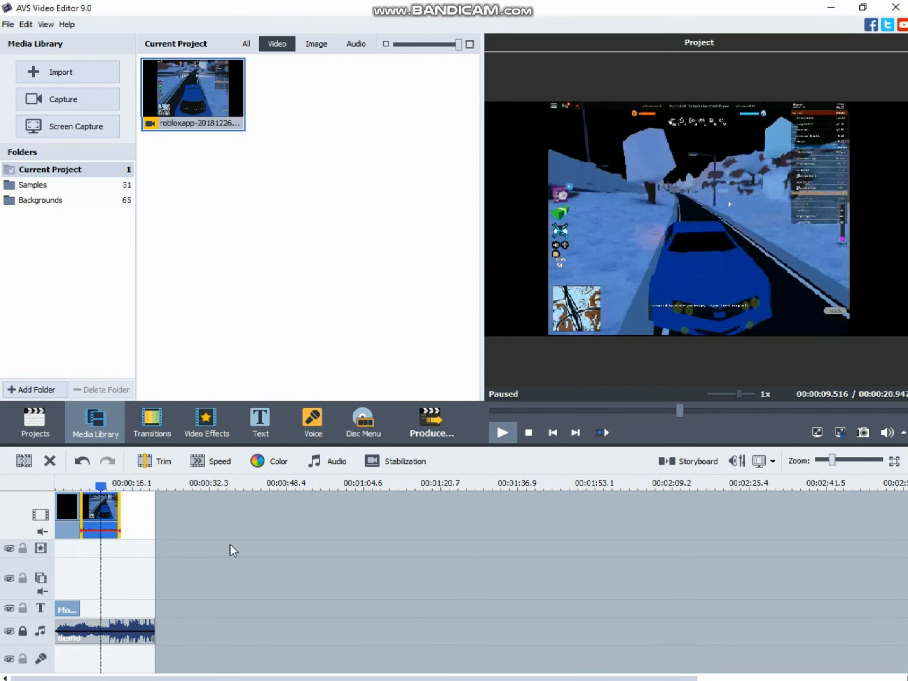
{"action": "left_click_drag", "start_coordinate": [101, 485], "coordinate": [70, 486]}
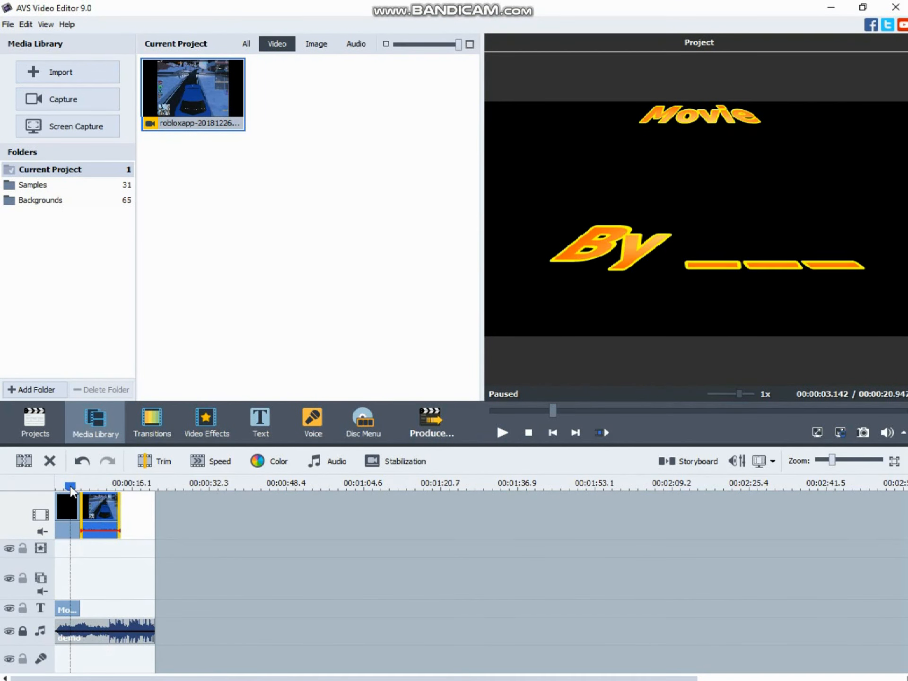
{"action": "left_click", "coordinate": [503, 433]}
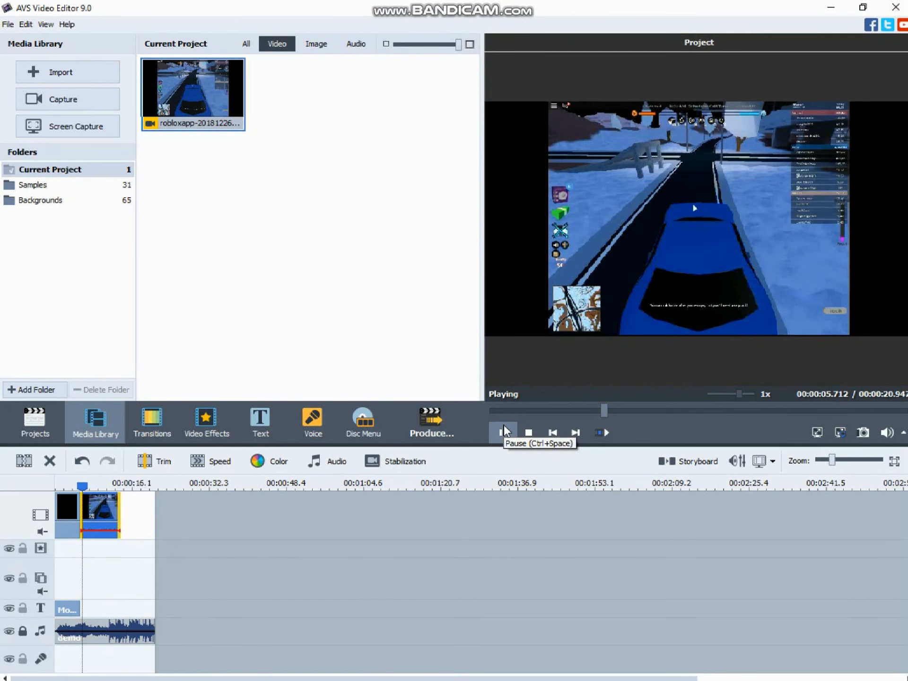
{"action": "left_click", "coordinate": [507, 431]}
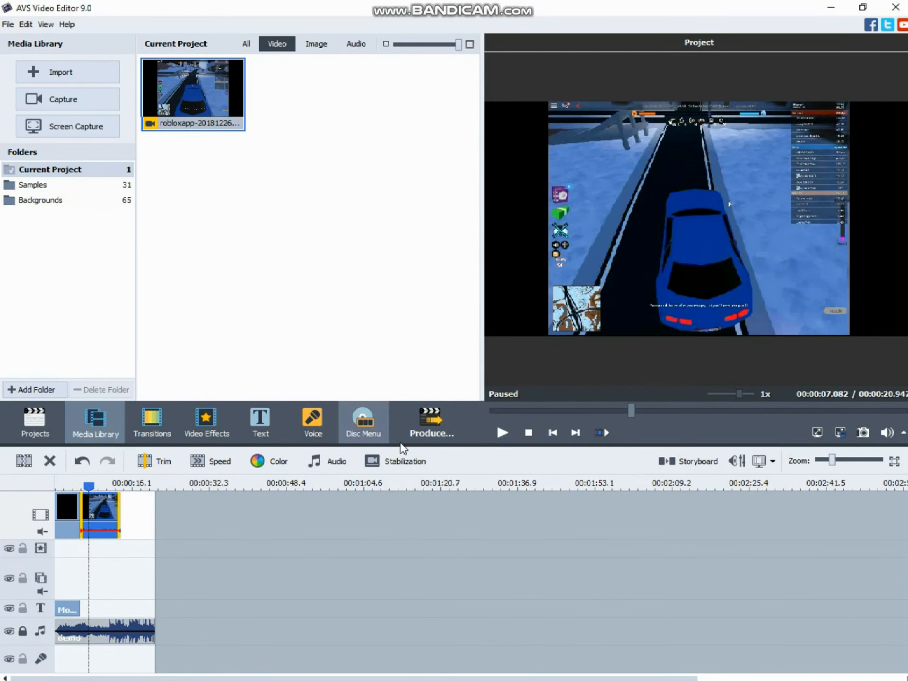
Insert the Pixelate transition between the black opening background and the Roblox clip in the storyboard, then return to the timeline
{"action": "left_click", "coordinate": [152, 421]}
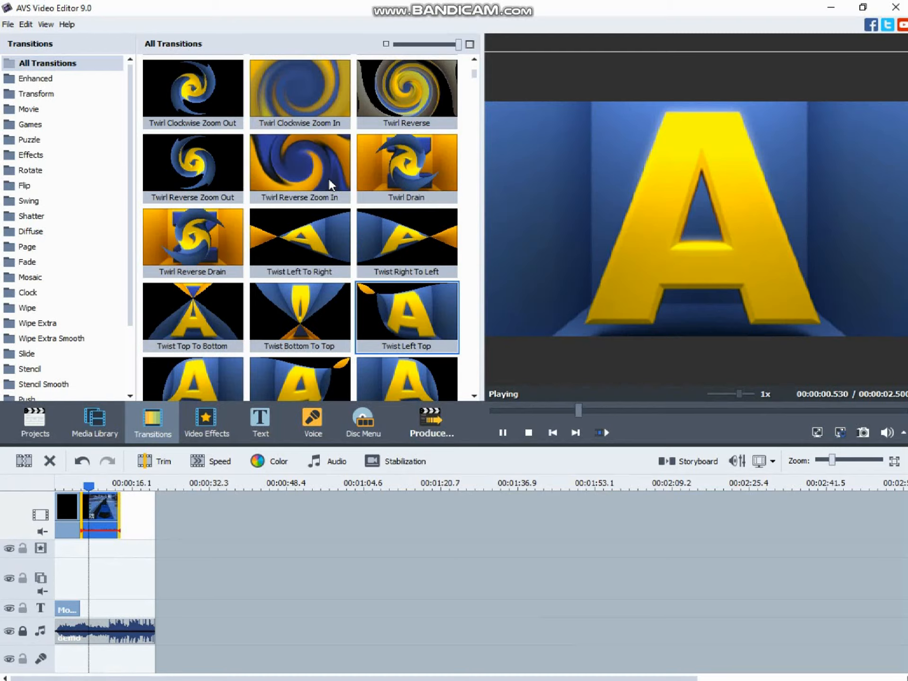
{"action": "scroll", "coordinate": [193, 186], "scroll_direction": "up", "scroll_amount": 3}
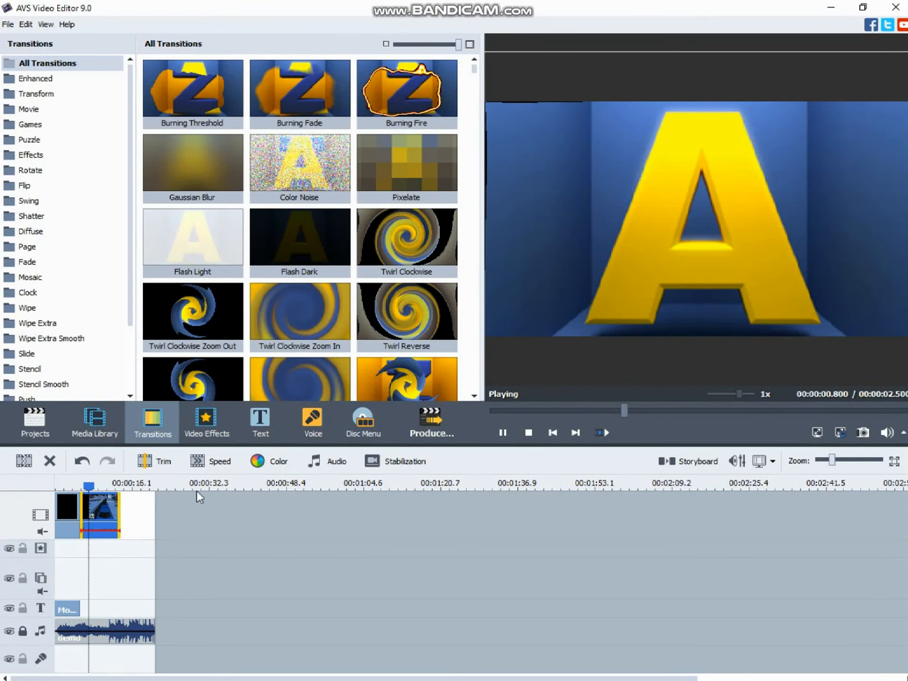
{"action": "left_click", "coordinate": [707, 463]}
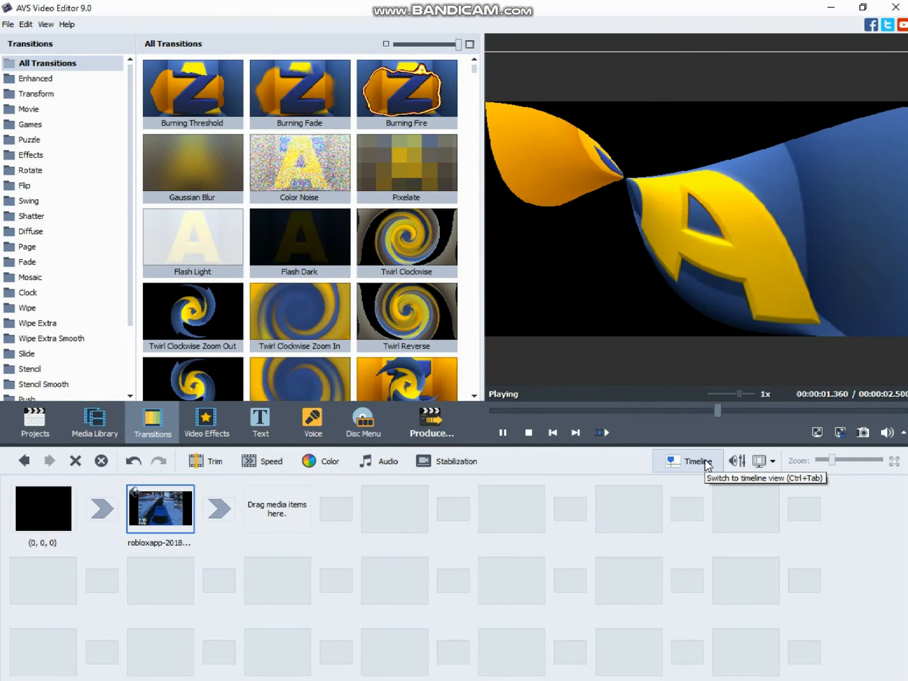
{"action": "left_click_drag", "start_coordinate": [407, 166], "coordinate": [107, 510]}
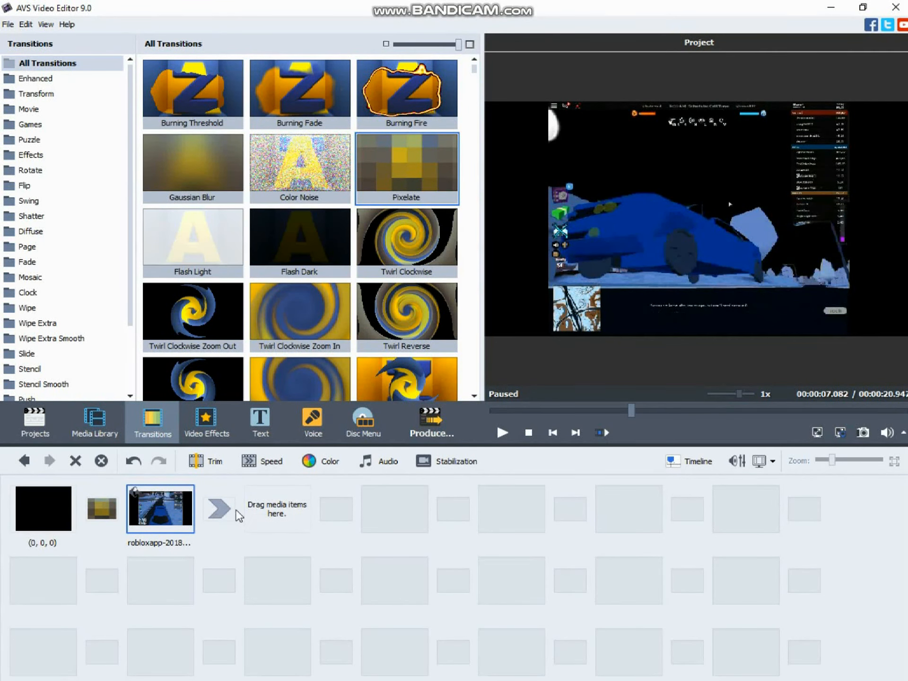
{"action": "left_click", "coordinate": [694, 461]}
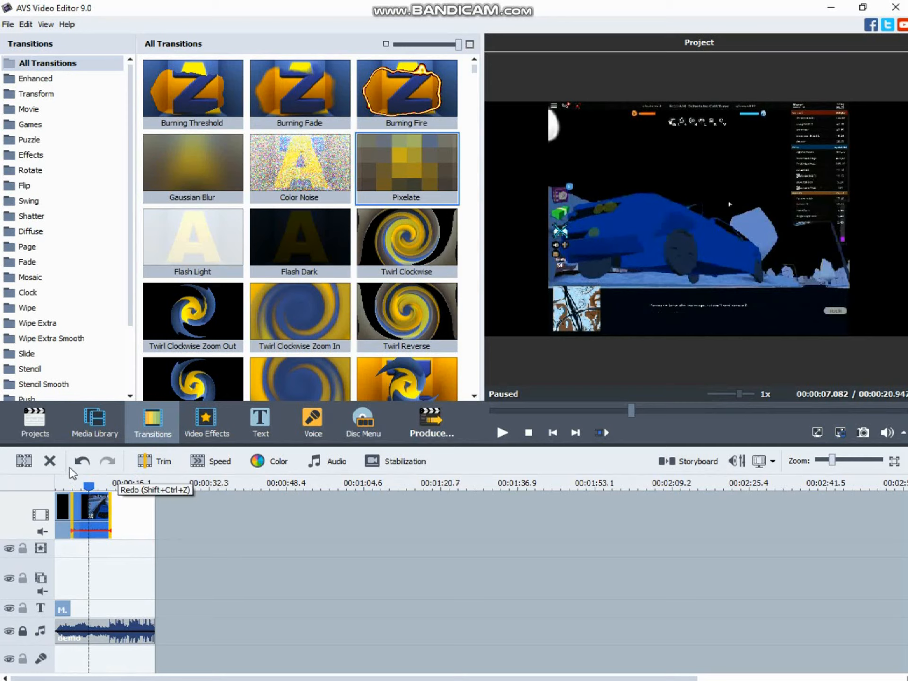
Play the project from near the beginning to review the transition, and return the playhead to the start
{"action": "left_click_drag", "start_coordinate": [80, 488], "coordinate": [47, 491]}
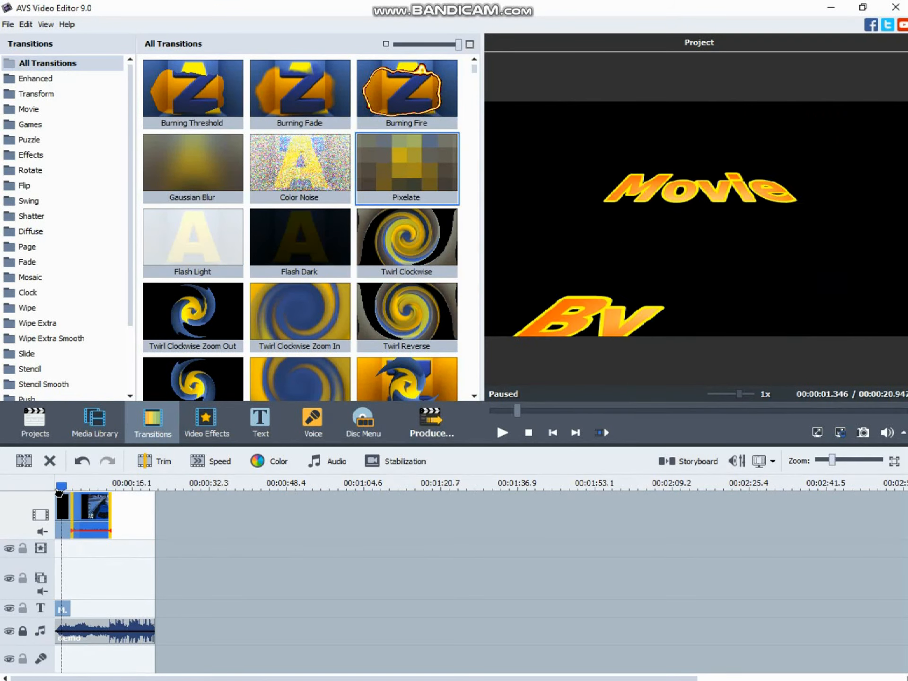
{"action": "left_click", "coordinate": [497, 433]}
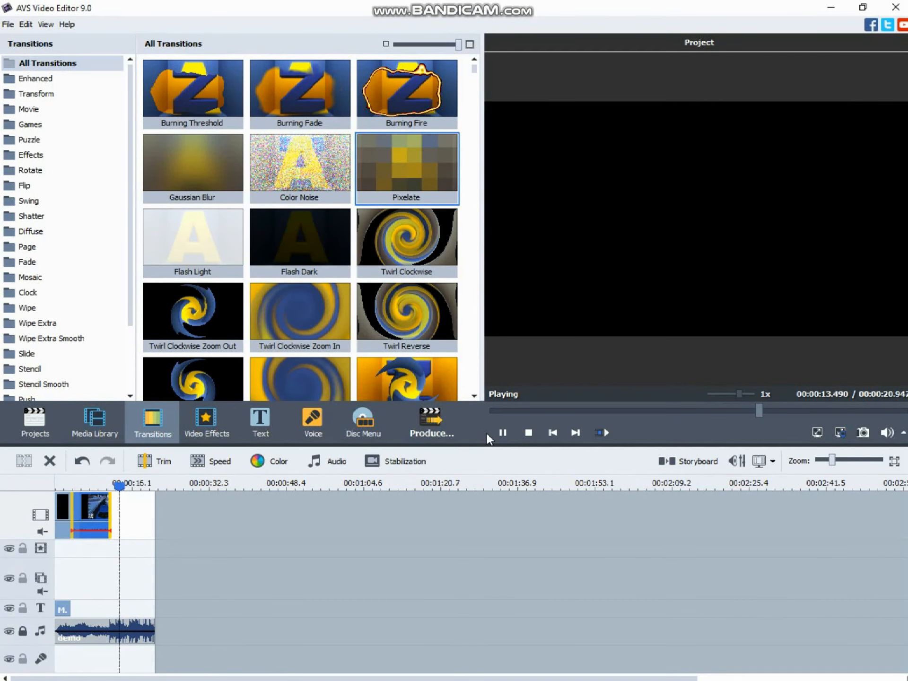
{"action": "left_click", "coordinate": [497, 437]}
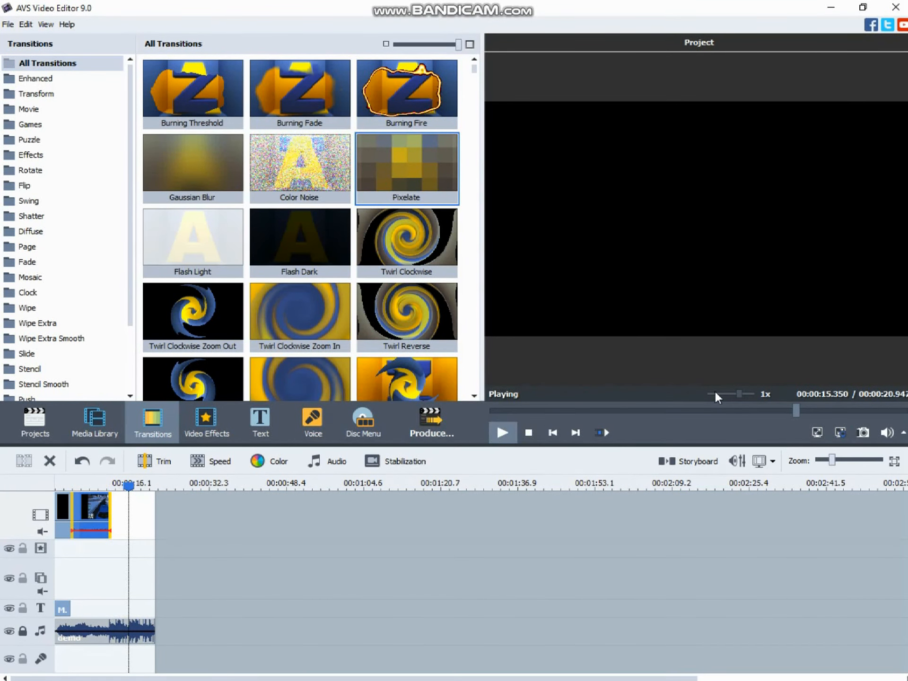
{"action": "left_click_drag", "start_coordinate": [797, 410], "coordinate": [467, 422]}
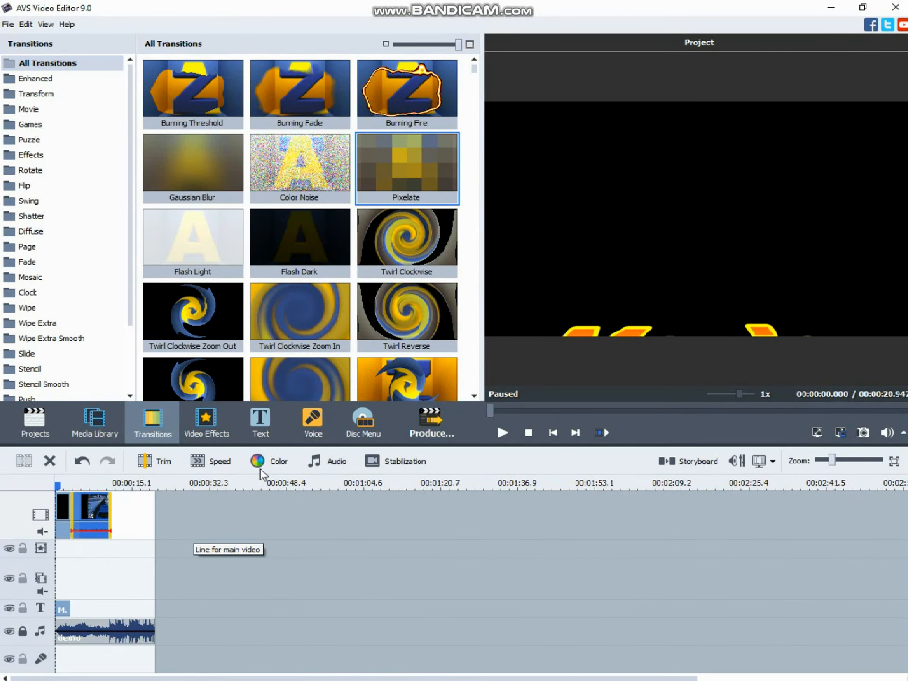
Add an Animation 01 text after the Roblox clip and shorten its black background to about 6 seconds
{"action": "left_click", "coordinate": [257, 425]}
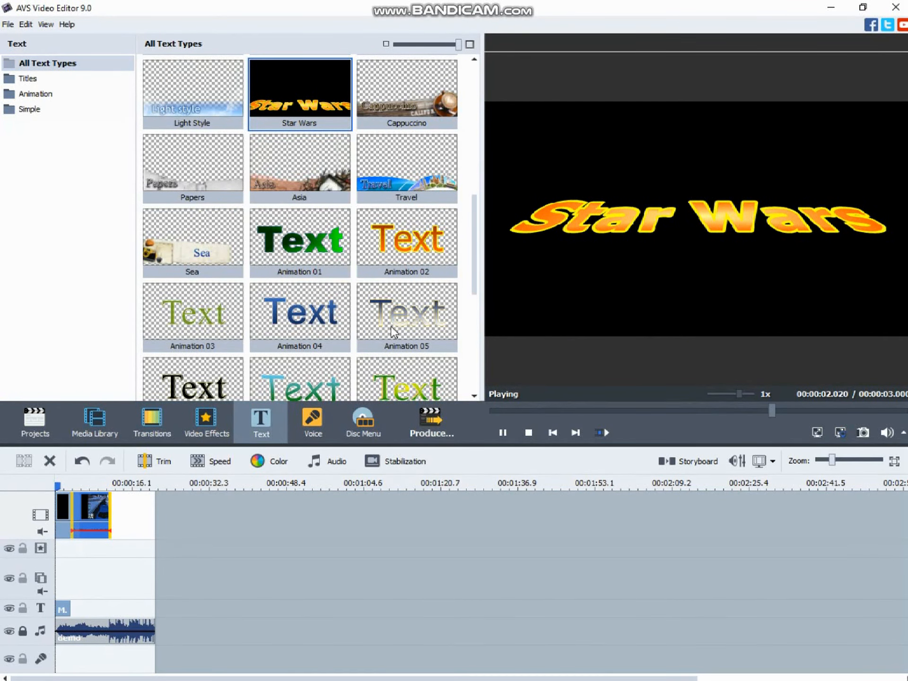
{"action": "scroll", "coordinate": [394, 331], "scroll_direction": "down", "scroll_amount": 4}
{"action": "scroll", "coordinate": [331, 241], "scroll_direction": "up", "scroll_amount": 4}
{"action": "left_click_drag", "start_coordinate": [308, 248], "coordinate": [143, 518]}
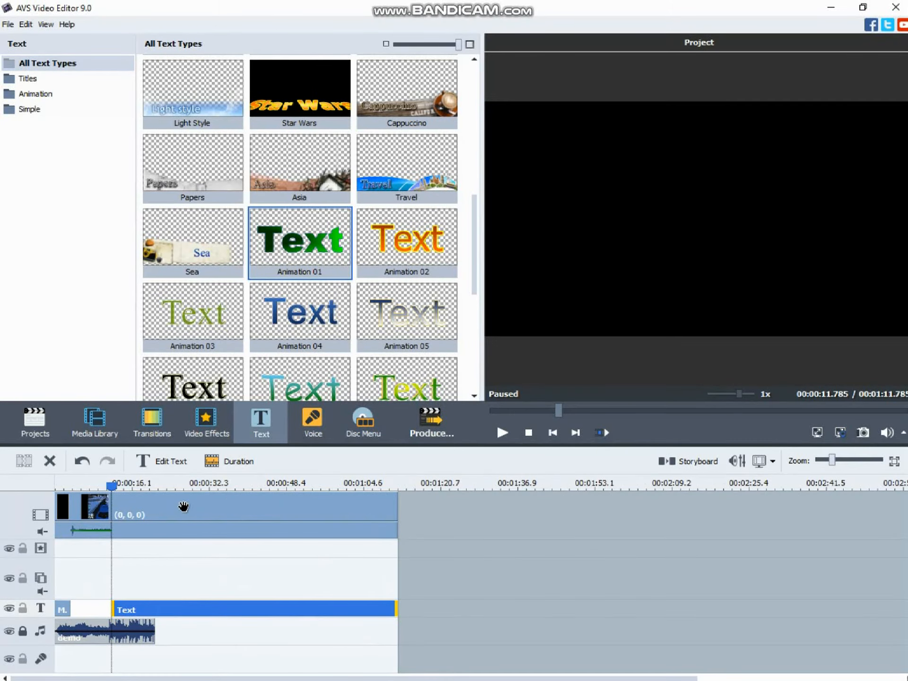
{"action": "left_click", "coordinate": [396, 513]}
{"action": "left_click_drag", "start_coordinate": [396, 517], "coordinate": [140, 549]}
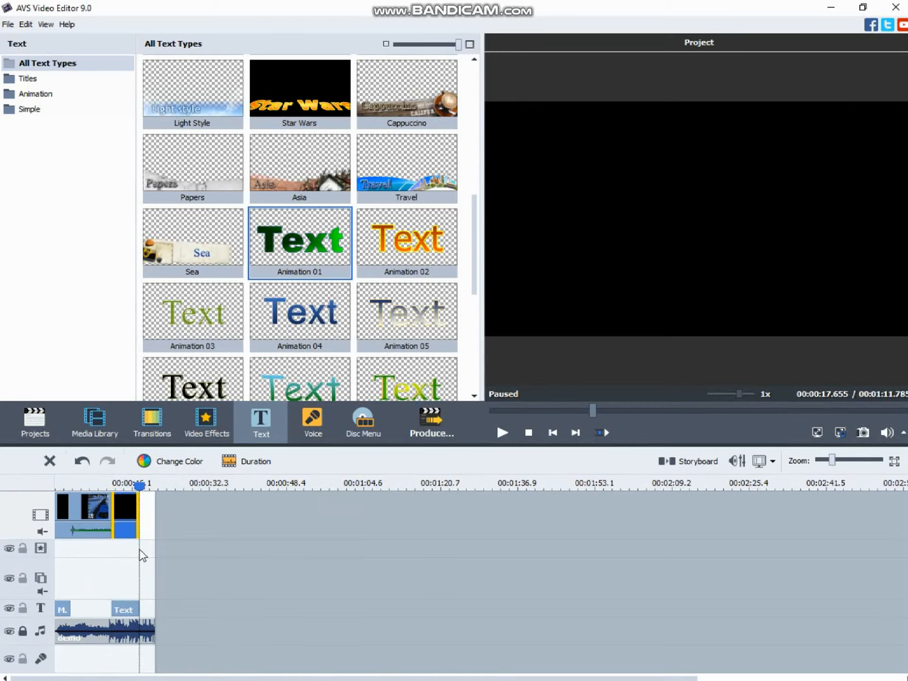
Open the closing text for editing and replace its wording with "the end"
{"action": "left_click", "coordinate": [125, 611]}
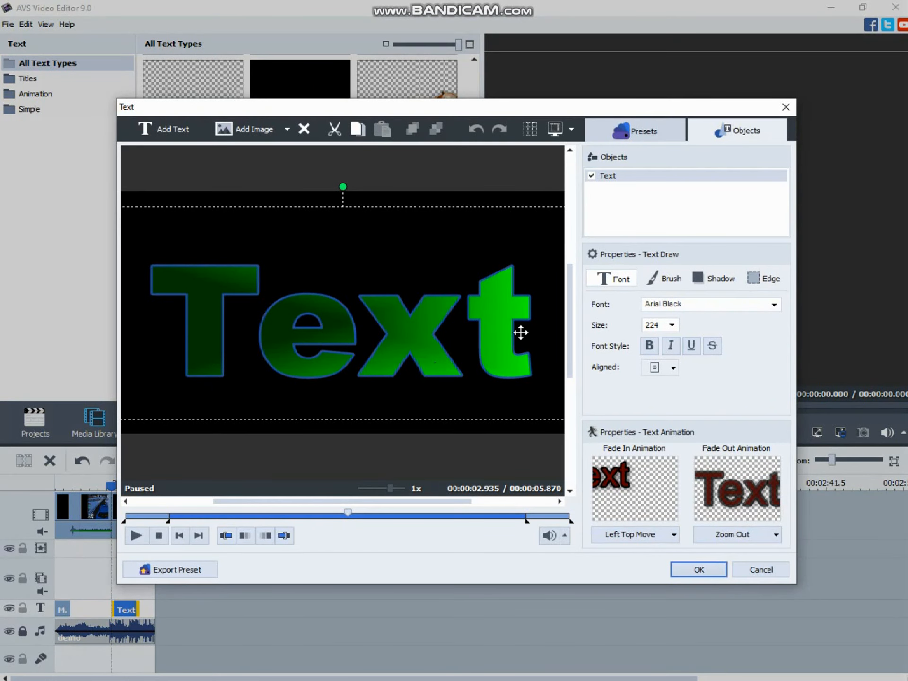
{"action": "left_click", "coordinate": [522, 334]}
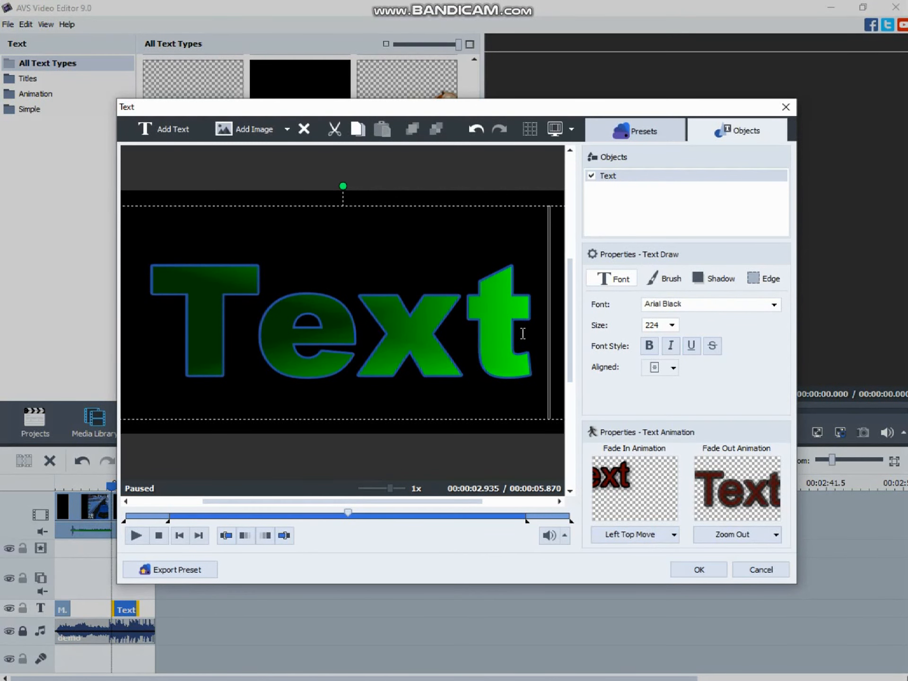
{"action": "key", "text": "BackSpace"}
{"action": "key", "text": "BackSpace"}
{"action": "key", "text": "BackSpace"}
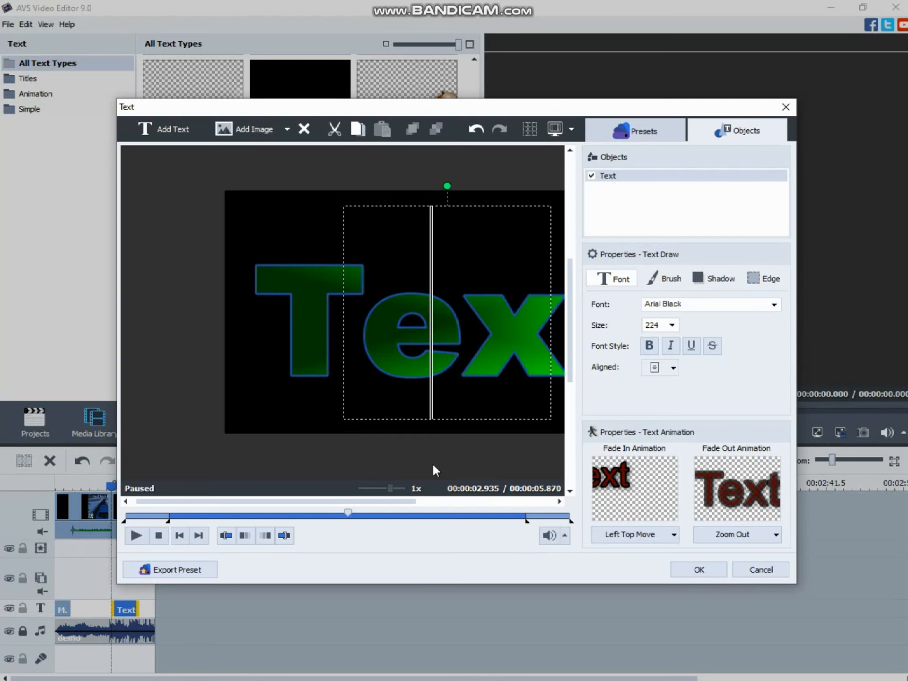
{"action": "left_click_drag", "start_coordinate": [397, 501], "coordinate": [457, 517]}
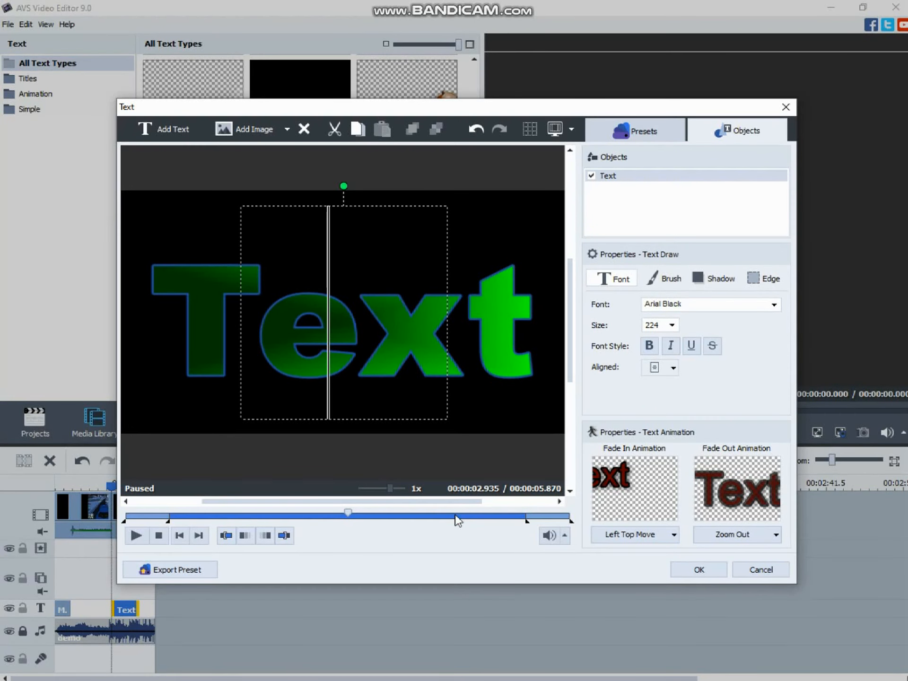
{"action": "type", "text": "the"}
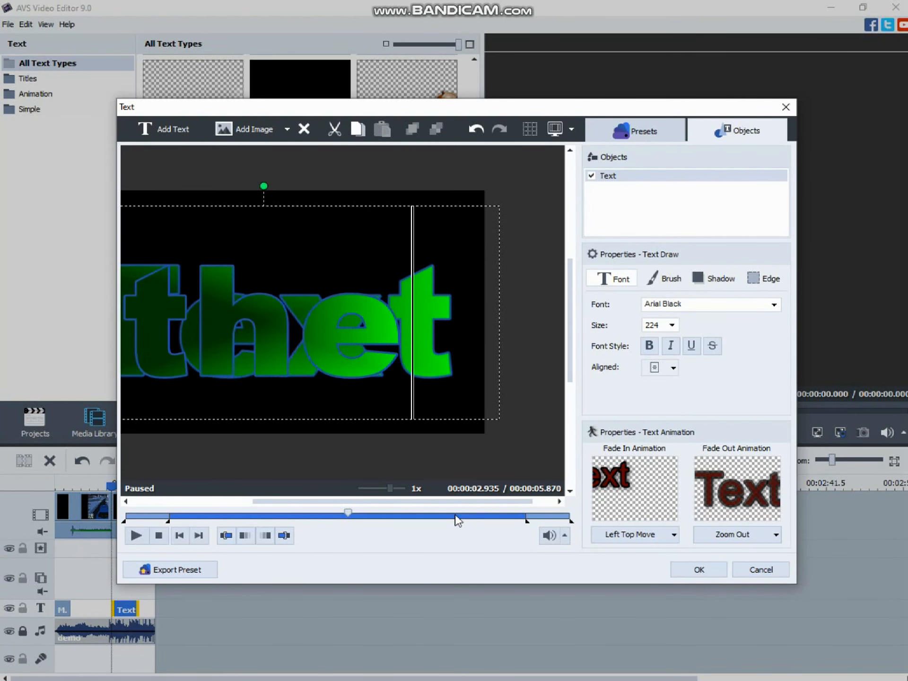
{"action": "type", "text": " em"}
{"action": "key", "text": "BackSpace"}
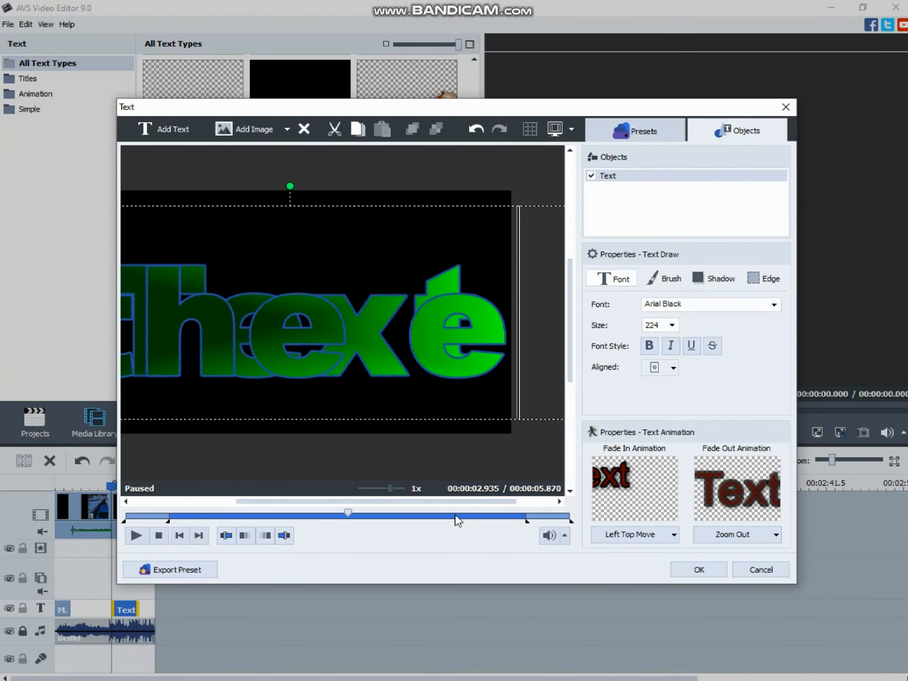
{"action": "type", "text": "nd"}
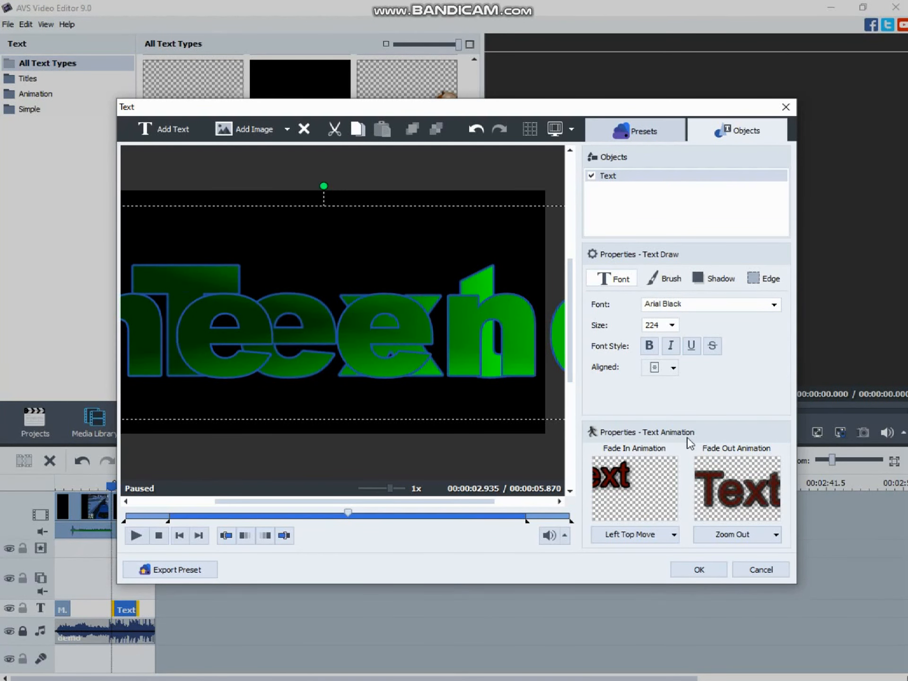
Set the font size of the "the end" text to 72
{"action": "left_click", "coordinate": [672, 326]}
{"action": "left_click", "coordinate": [634, 410]}
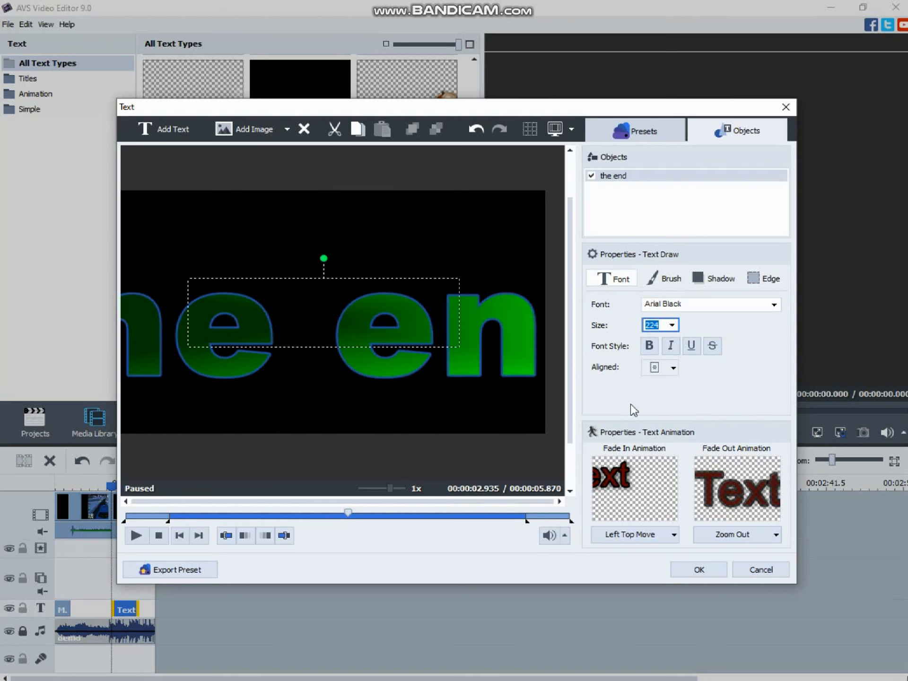
{"action": "type", "text": "72"}
{"action": "key", "text": "Return"}
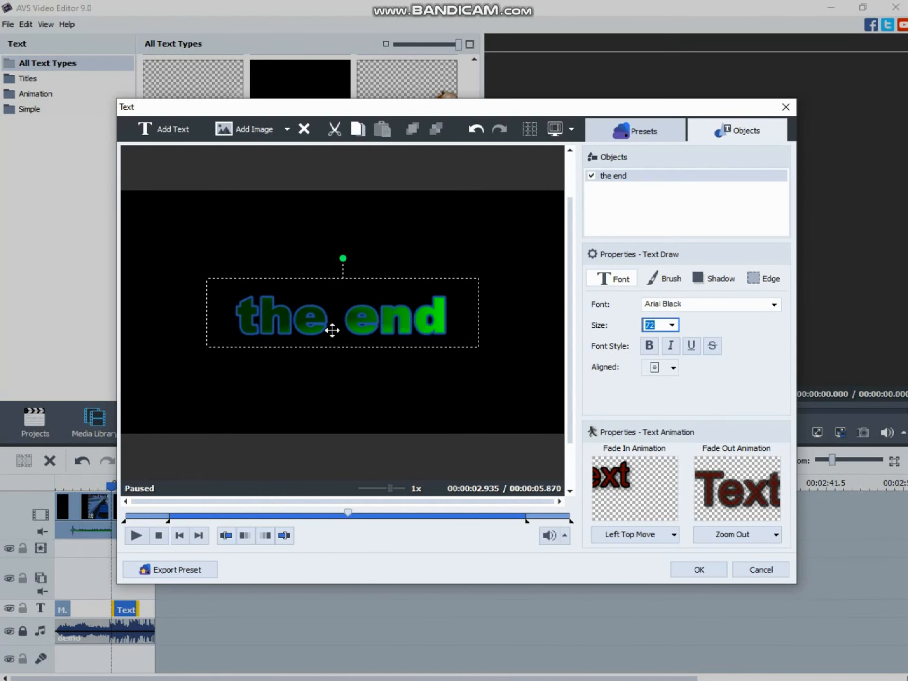
Apply the closing text changes and return the playhead to the start of the project
{"action": "left_click", "coordinate": [699, 571]}
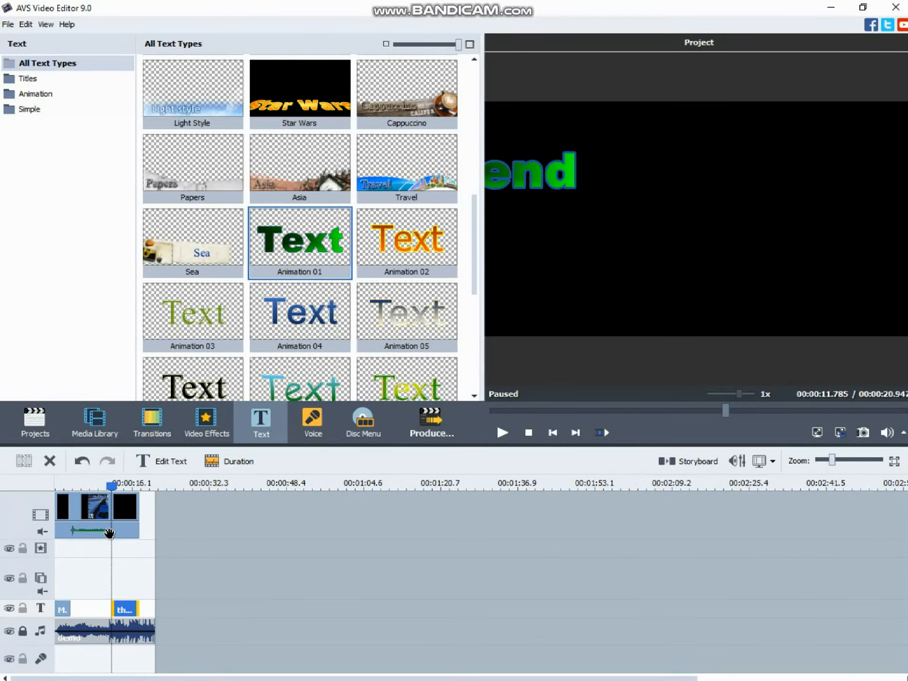
{"action": "left_click_drag", "start_coordinate": [112, 487], "coordinate": [59, 492]}
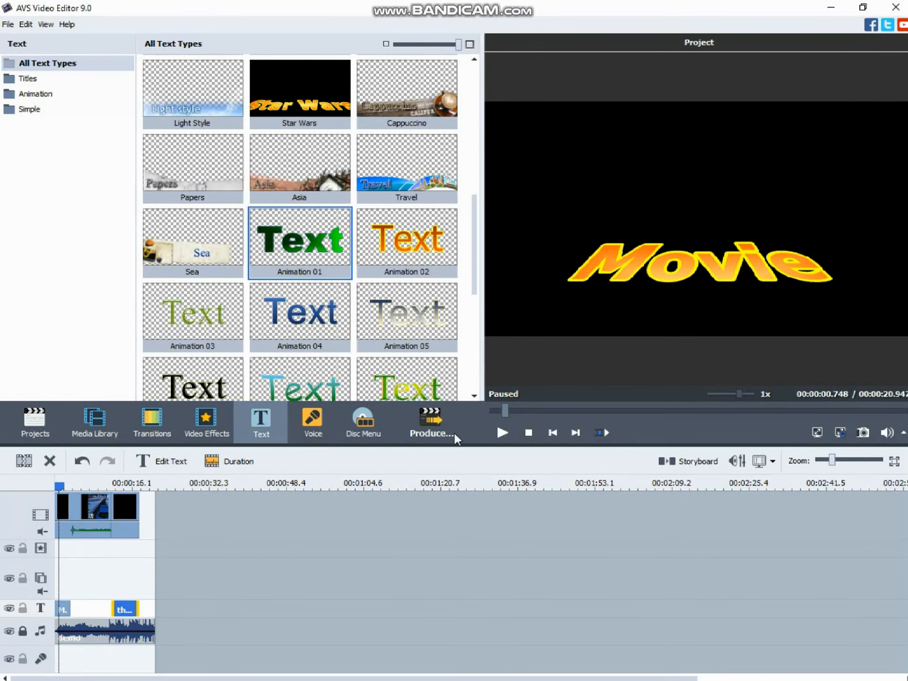
{"action": "left_click_drag", "start_coordinate": [505, 408], "coordinate": [476, 414]}
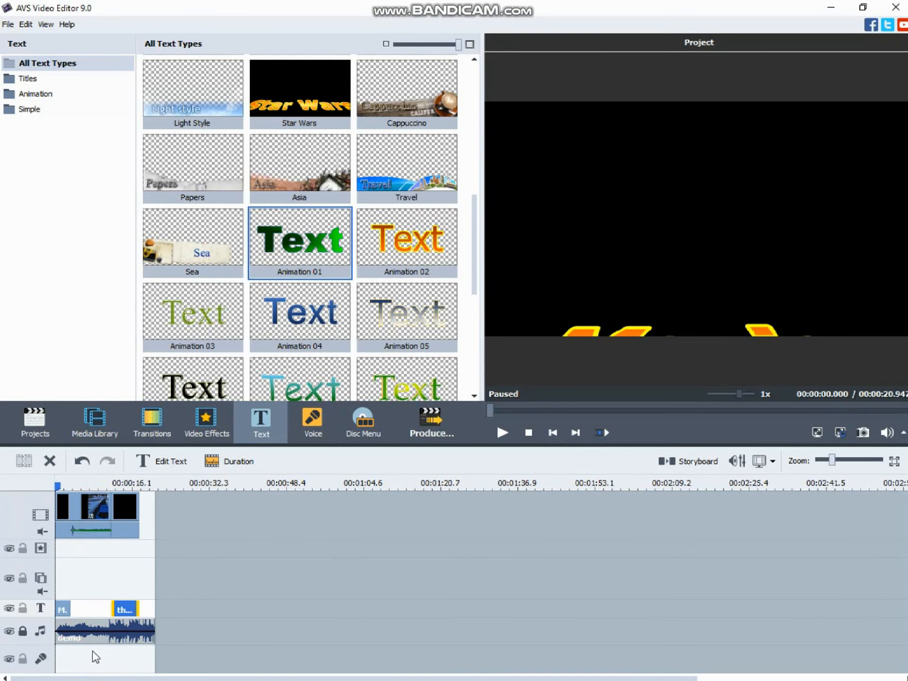
Add a lengthened fade-in at the start of the demo music and a fade-out at its end
{"action": "right_click", "coordinate": [70, 632]}
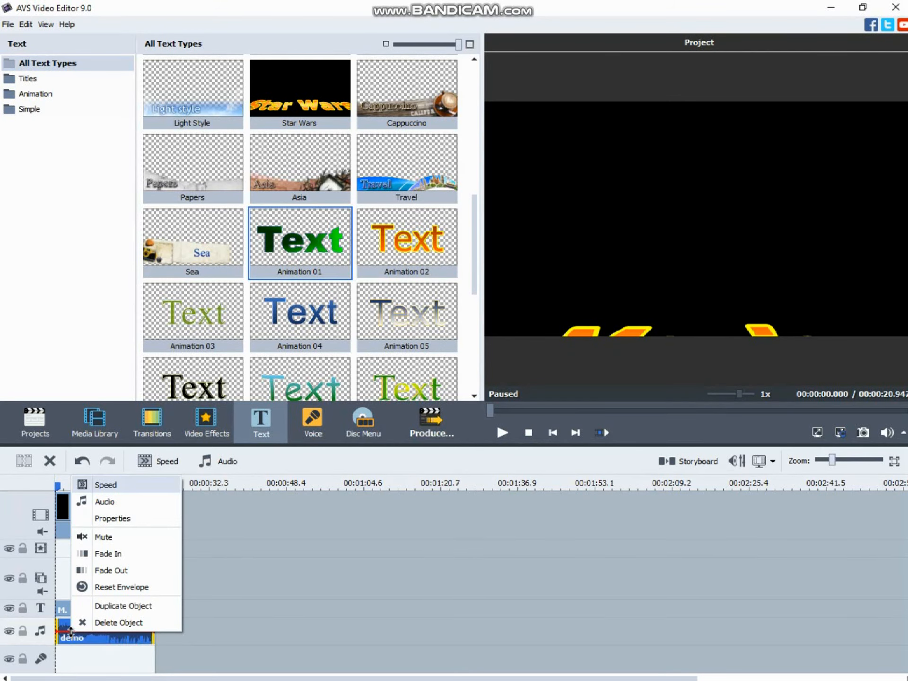
{"action": "left_click", "coordinate": [117, 555]}
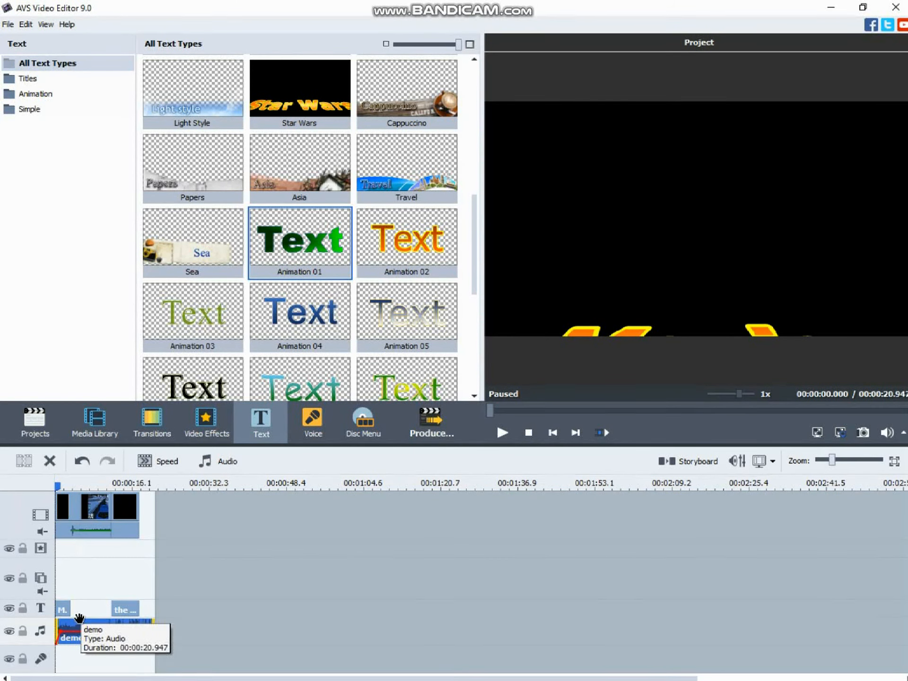
{"action": "left_click_drag", "start_coordinate": [60, 632], "coordinate": [69, 632]}
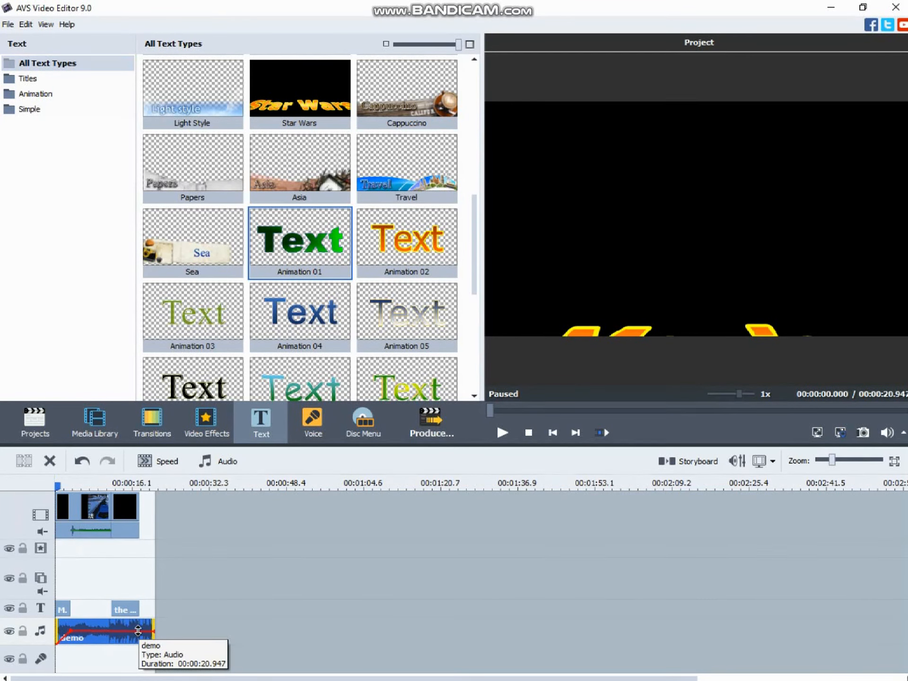
{"action": "right_click", "coordinate": [140, 631]}
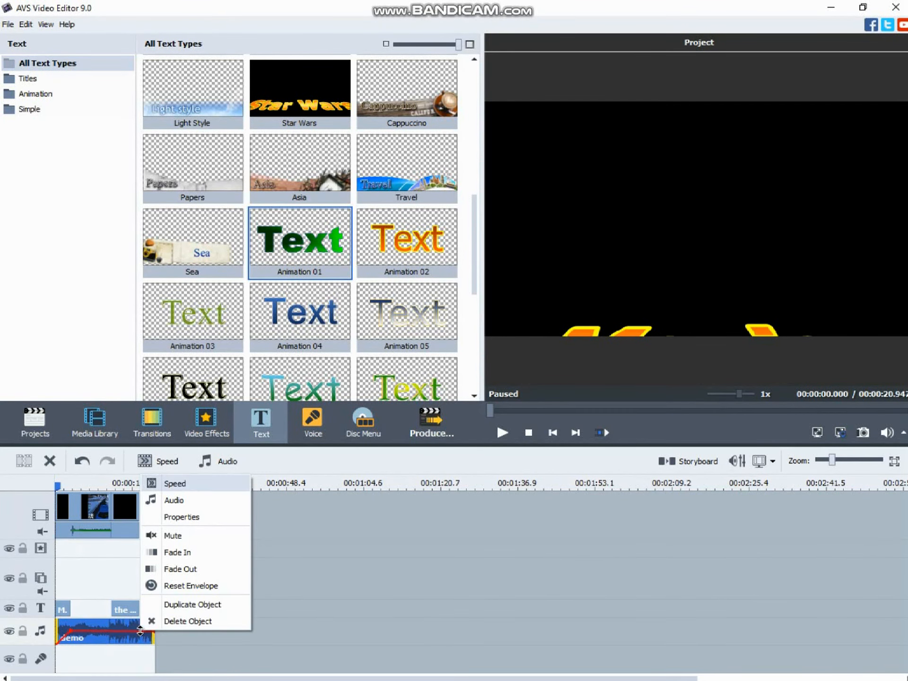
{"action": "left_click", "coordinate": [176, 569]}
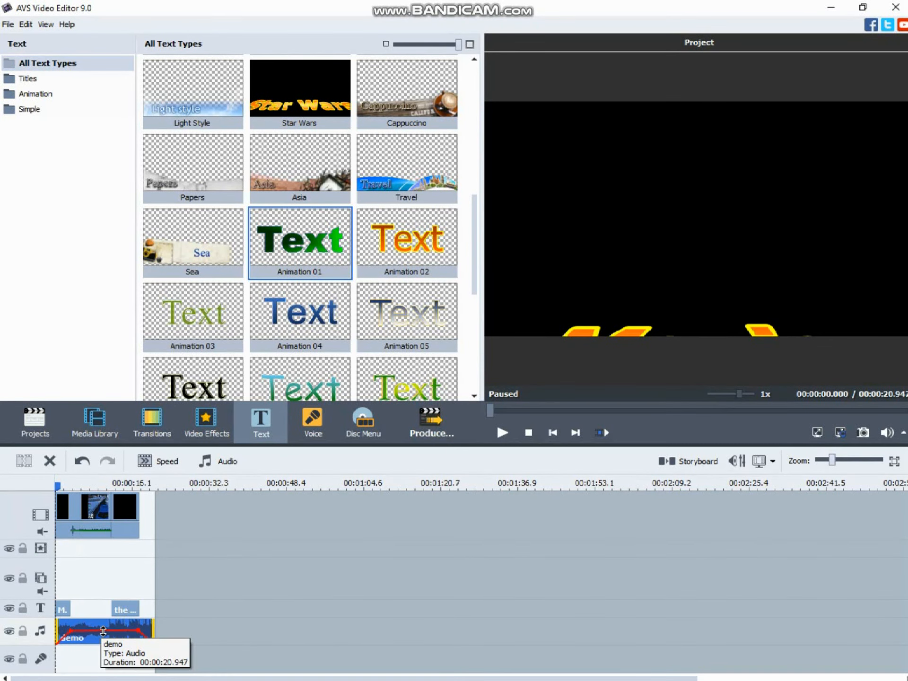
Lower the demo music's volume envelope and trim its end to the end of the video, at about 17.7 seconds
{"action": "left_click_drag", "start_coordinate": [103, 631], "coordinate": [105, 634]}
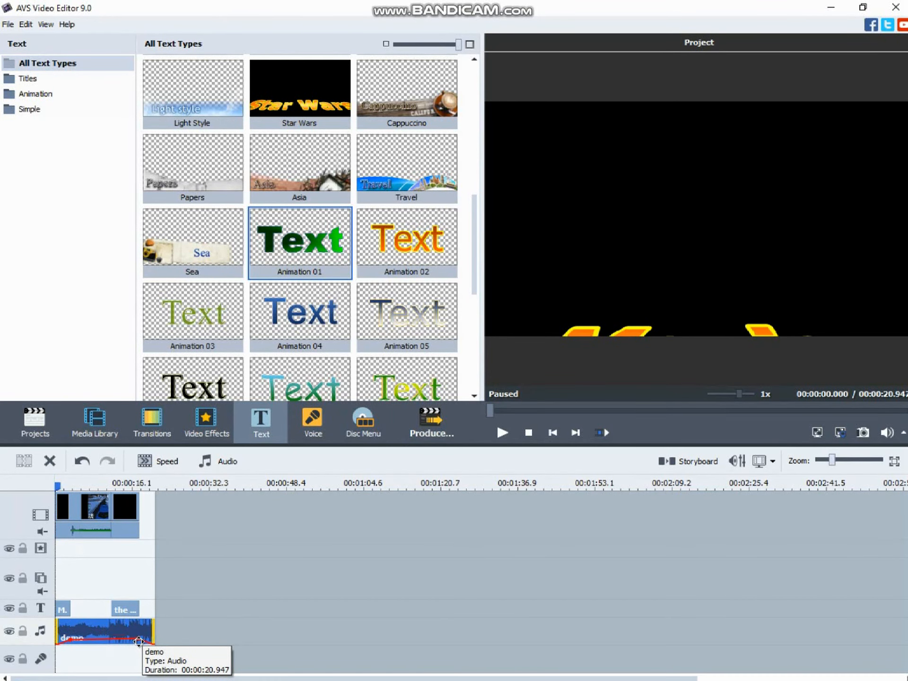
{"action": "left_click_drag", "start_coordinate": [139, 639], "coordinate": [139, 641]}
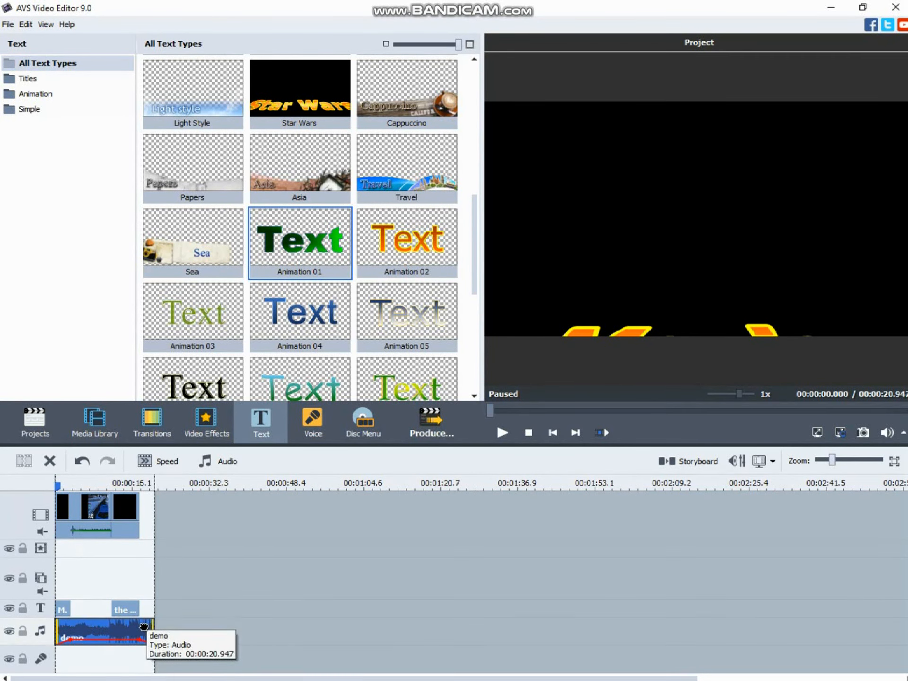
{"action": "left_click", "coordinate": [152, 629]}
{"action": "left_click_drag", "start_coordinate": [153, 629], "coordinate": [138, 634]}
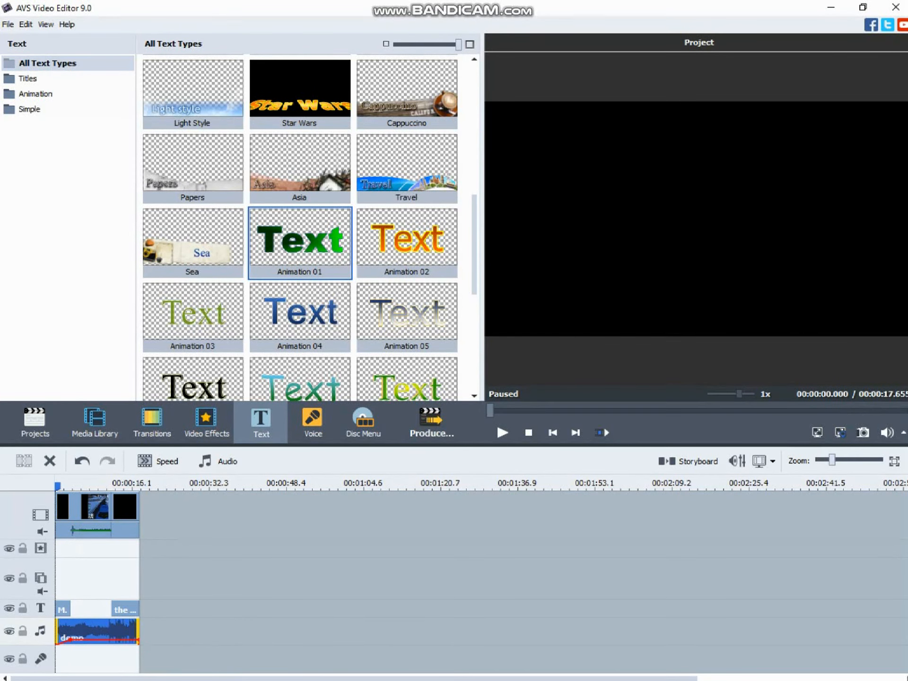
Add a fade-out to the trimmed demo music and lower the volume point before it to the reduced level
{"action": "right_click", "coordinate": [127, 640]}
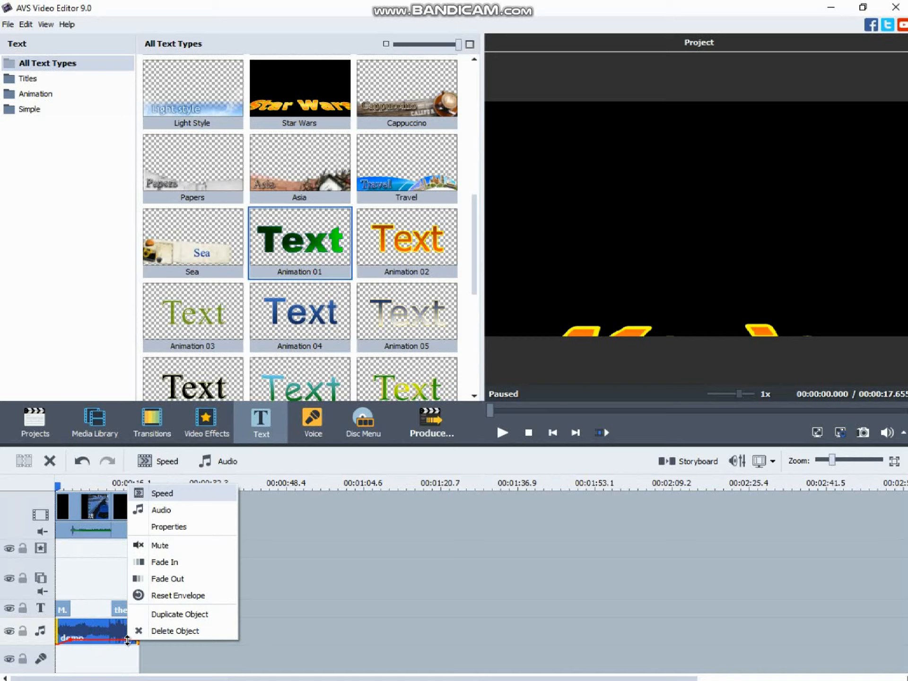
{"action": "left_click", "coordinate": [175, 580]}
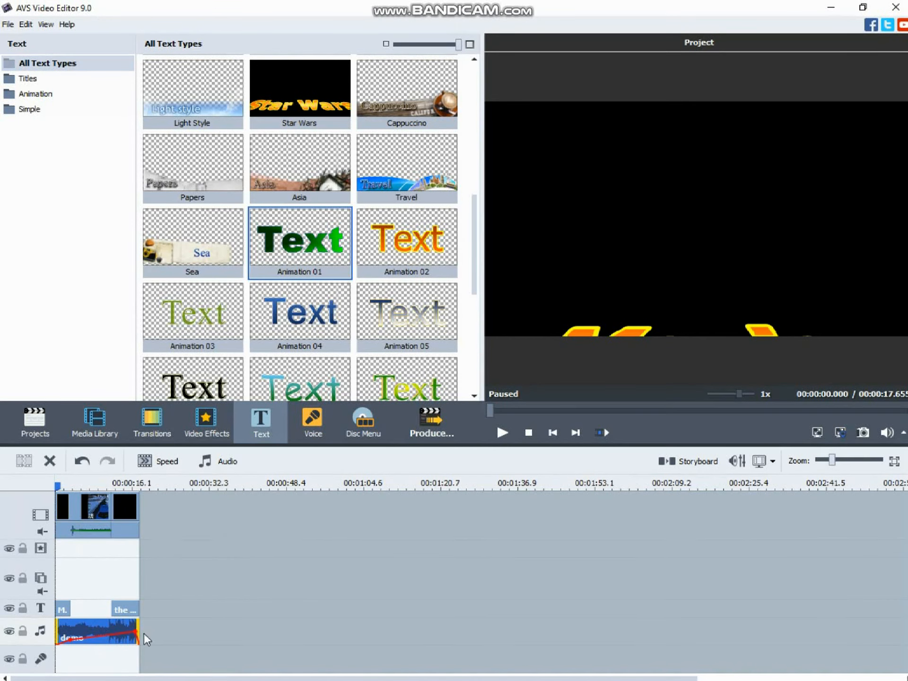
{"action": "left_click_drag", "start_coordinate": [131, 631], "coordinate": [131, 638]}
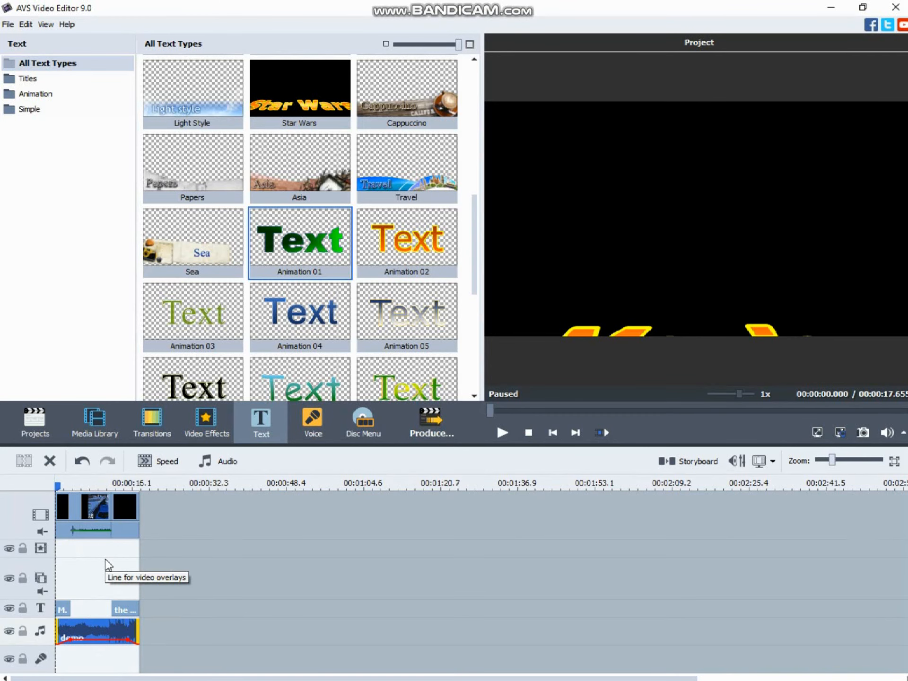
Play the project from the start, and preview the beginning of the closing title over its black background
{"action": "left_click", "coordinate": [502, 433]}
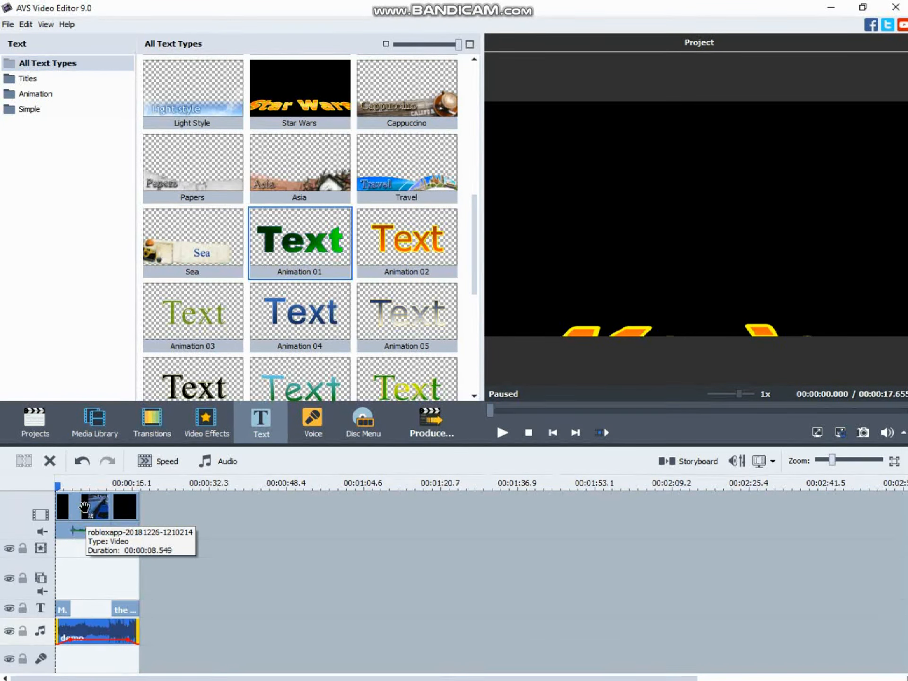
{"action": "left_click", "coordinate": [132, 513]}
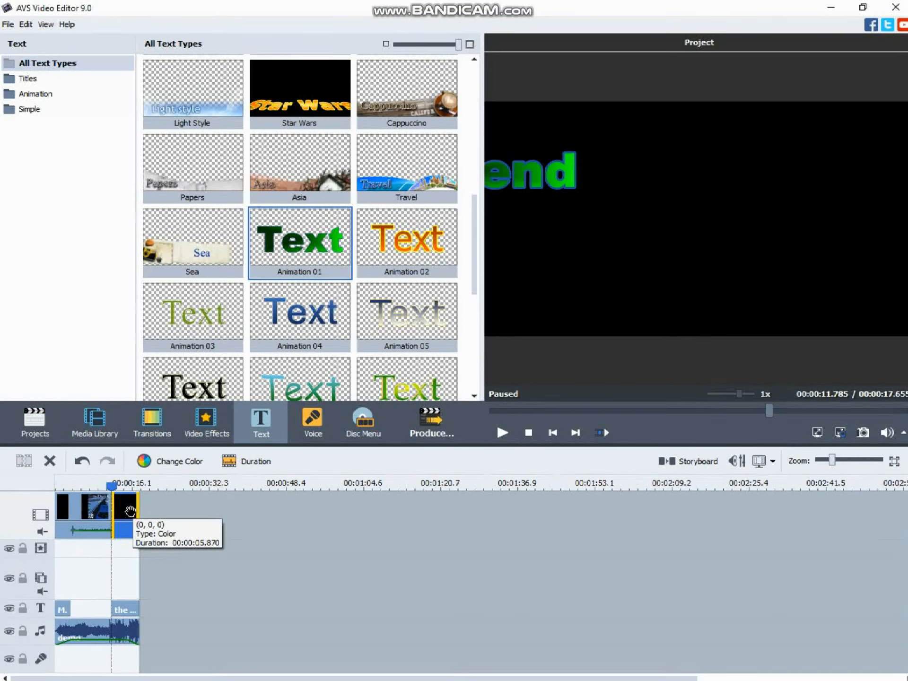
{"action": "left_click", "coordinate": [497, 436]}
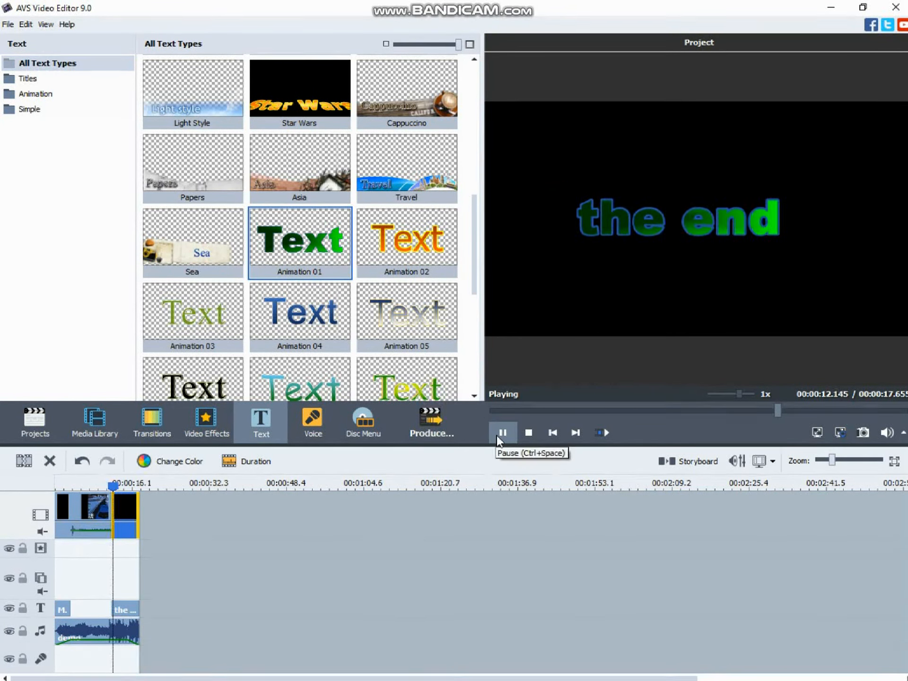
{"action": "left_click", "coordinate": [501, 433]}
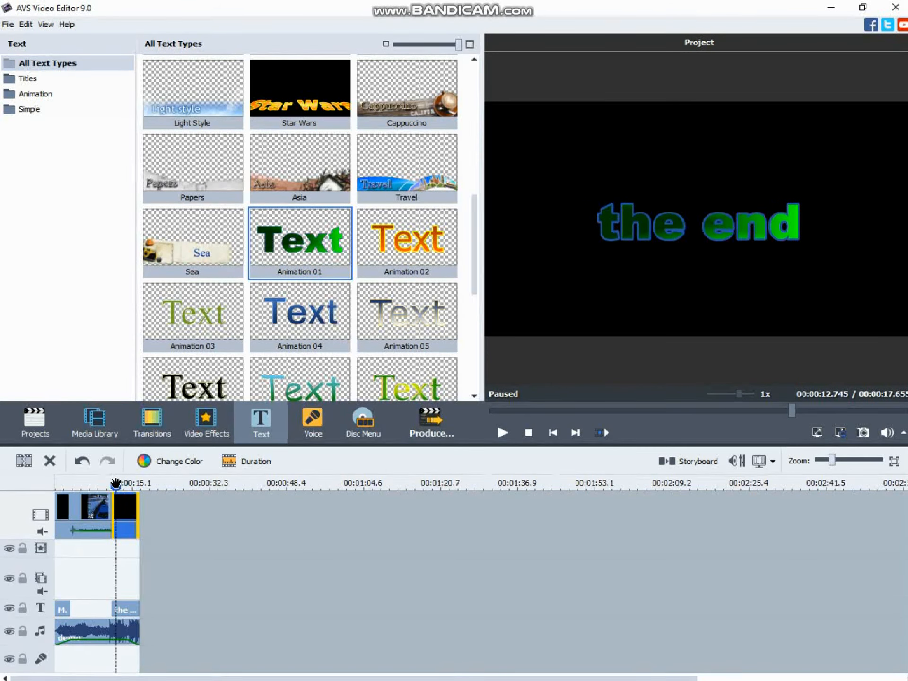